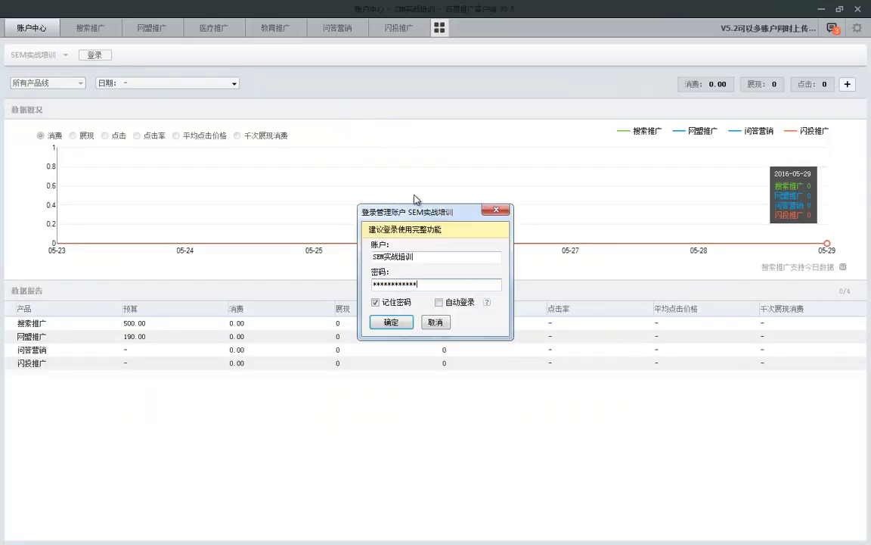
# Step: Log in to the SEM实战培训 account with the saved password and submit the bound phone number as the security answer
pyautogui.click(394, 322)
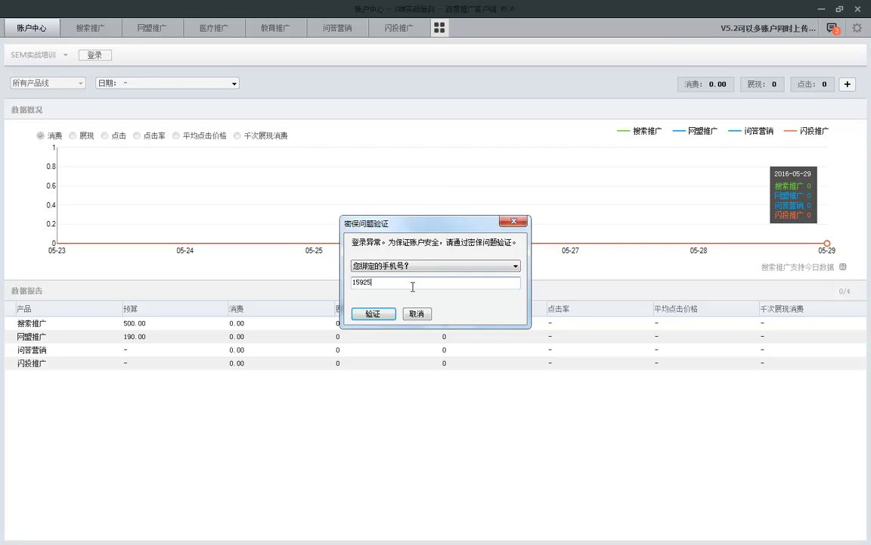
pyautogui.click(372, 314)
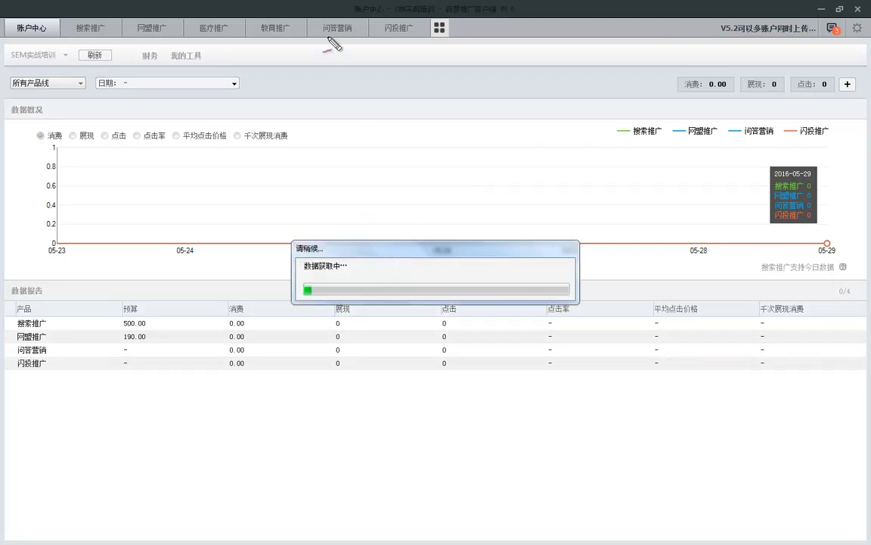
pyautogui.moveTo(328, 13)
pyautogui.mouseDown()
pyautogui.moveTo(384, 43)
pyautogui.moveTo(306, 8)
pyautogui.mouseUp()
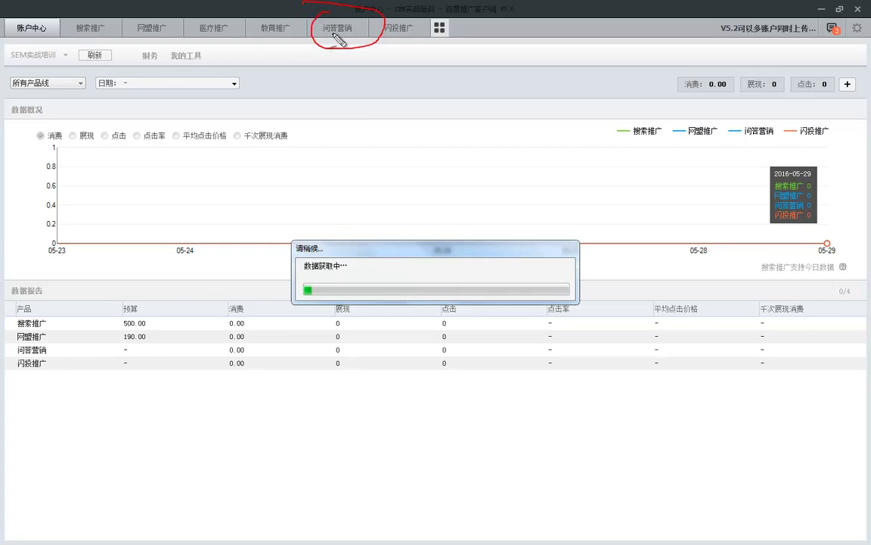
pyautogui.press('Escape')
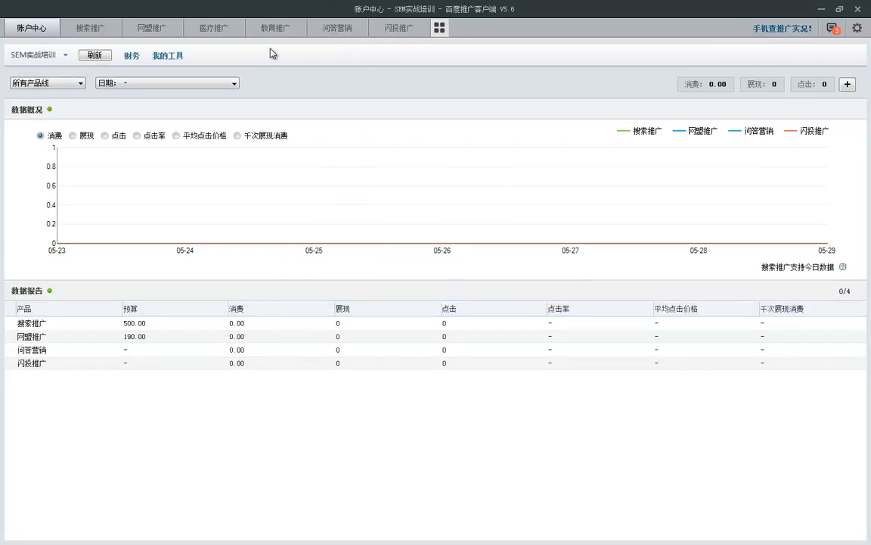
# Step: Open the 问答营销 product and download its account data
pyautogui.click(327, 30)
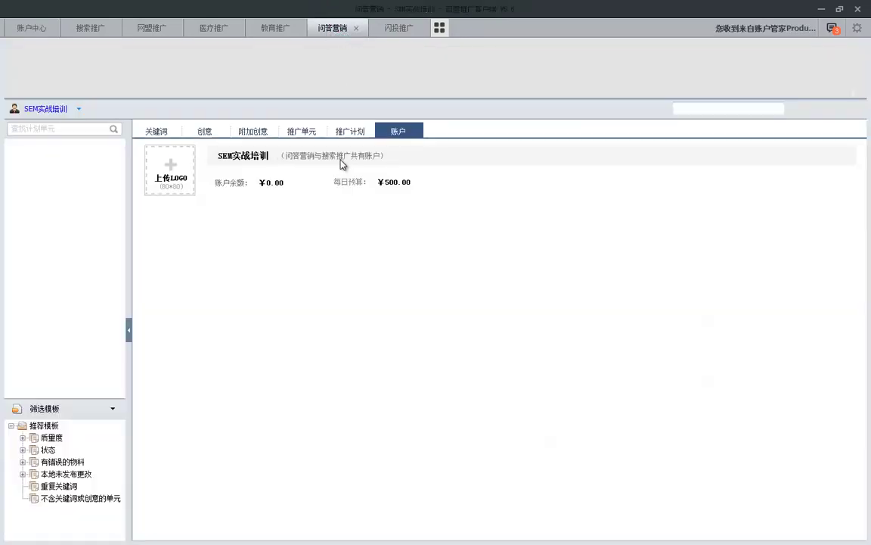
pyautogui.click(402, 296)
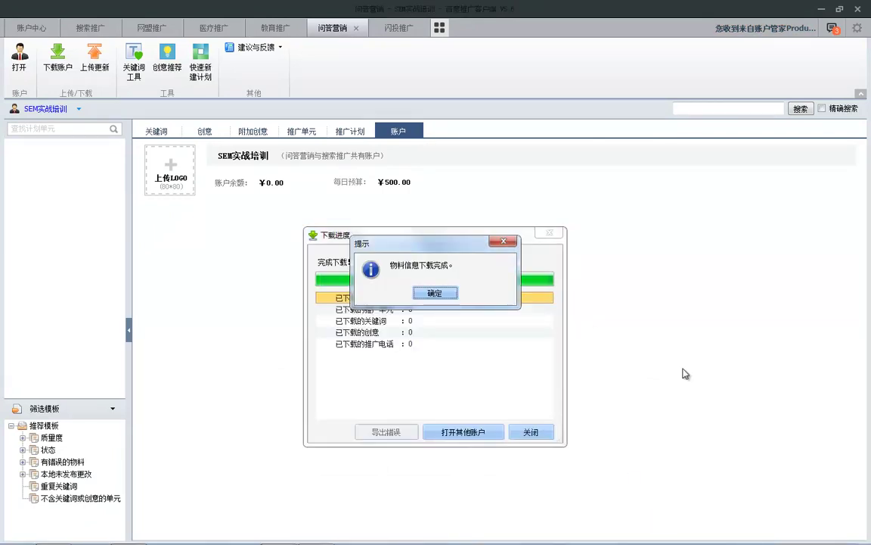
pyautogui.click(435, 293)
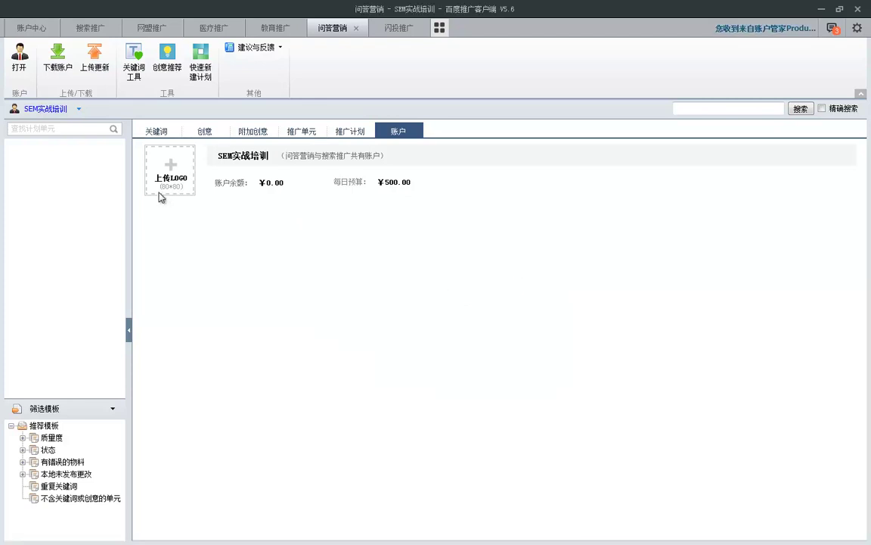
pyautogui.moveTo(174, 173)
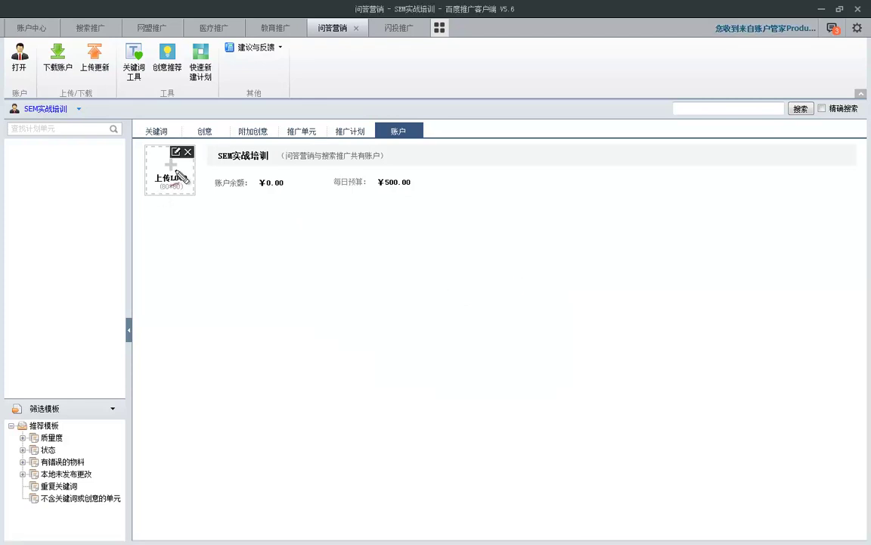
pyautogui.moveTo(409, 113)
pyautogui.mouseDown()
pyautogui.moveTo(435, 133)
pyautogui.moveTo(387, 142)
pyautogui.mouseUp()
pyautogui.moveTo(145, 144)
pyautogui.mouseDown()
pyautogui.moveTo(139, 155)
pyautogui.moveTo(155, 193)
pyautogui.moveTo(202, 155)
pyautogui.moveTo(175, 144)
pyautogui.moveTo(156, 151)
pyautogui.mouseUp()
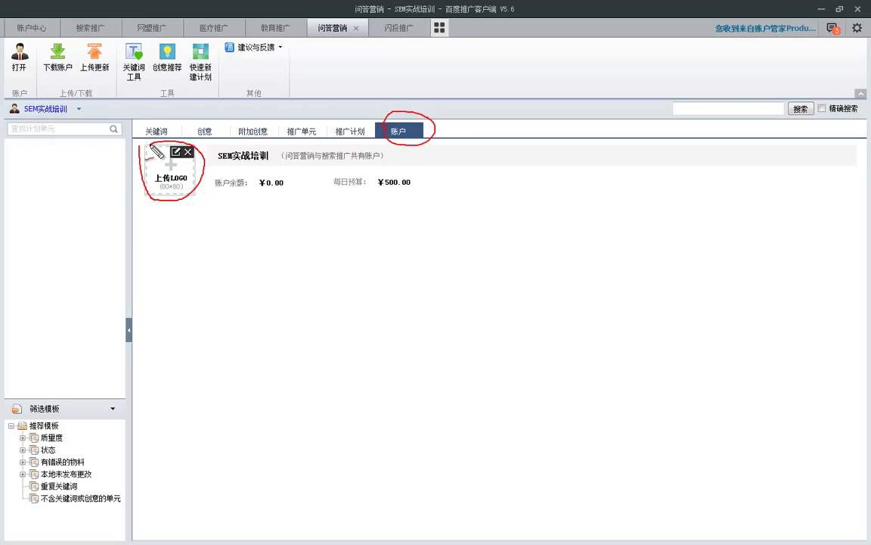
pyautogui.press('Escape')
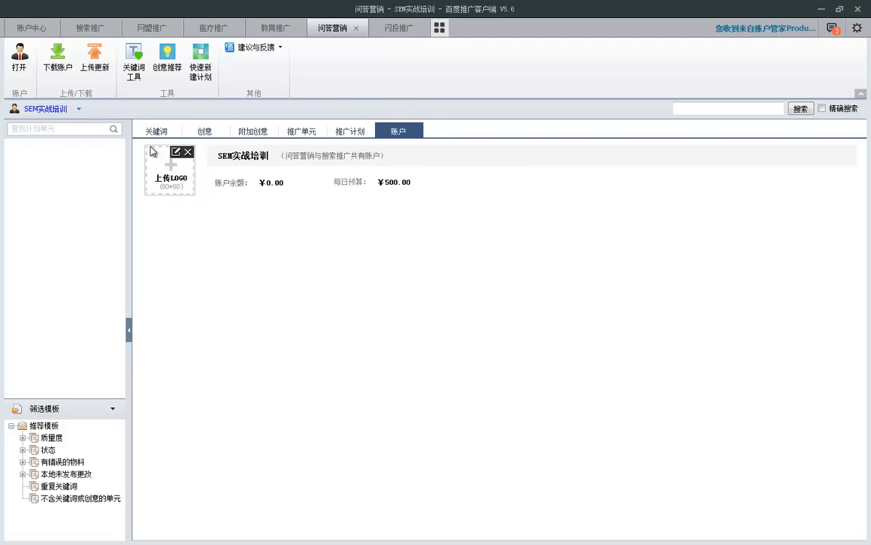
# Step: Start a new promotion plan in 问答营销 and name it SEM培训 after the fixed 问答- prefix
pyautogui.click(348, 133)
pyautogui.click(236, 167)
pyautogui.click(145, 149)
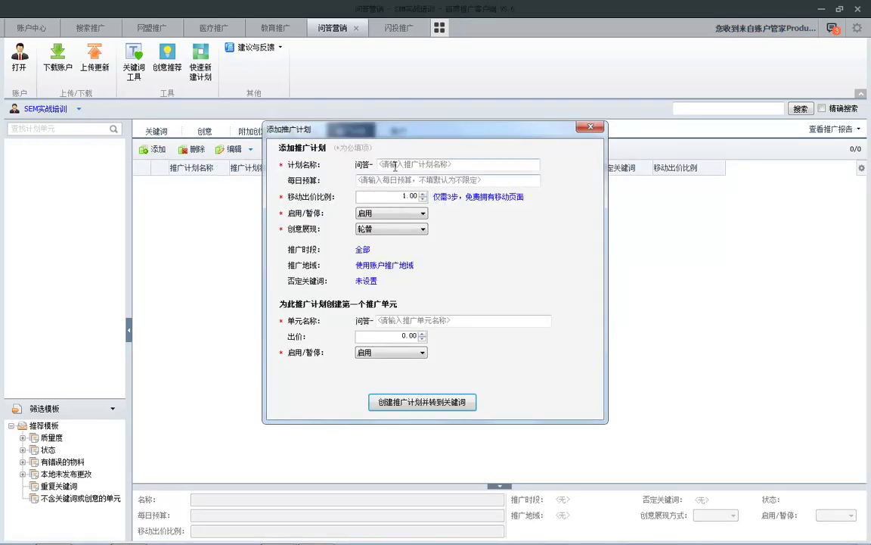
pyautogui.click(395, 165)
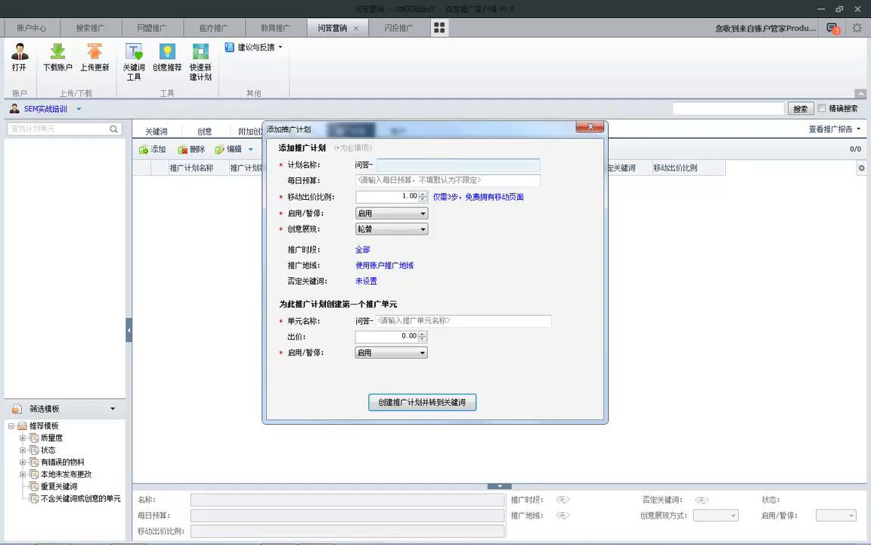
pyautogui.moveTo(369, 150)
pyautogui.mouseDown()
pyautogui.moveTo(347, 171)
pyautogui.moveTo(388, 154)
pyautogui.mouseUp()
pyautogui.click(407, 162)
pyautogui.write('a')
pyautogui.write('SEM')
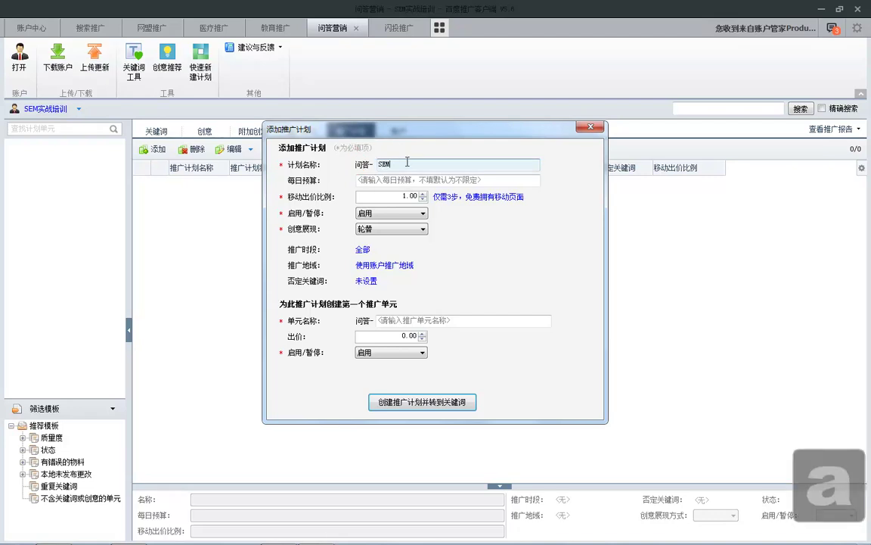
pyautogui.press('BackSpace')
pyautogui.press('BackSpace')
pyautogui.press('BackSpace')
pyautogui.press('BackSpace')
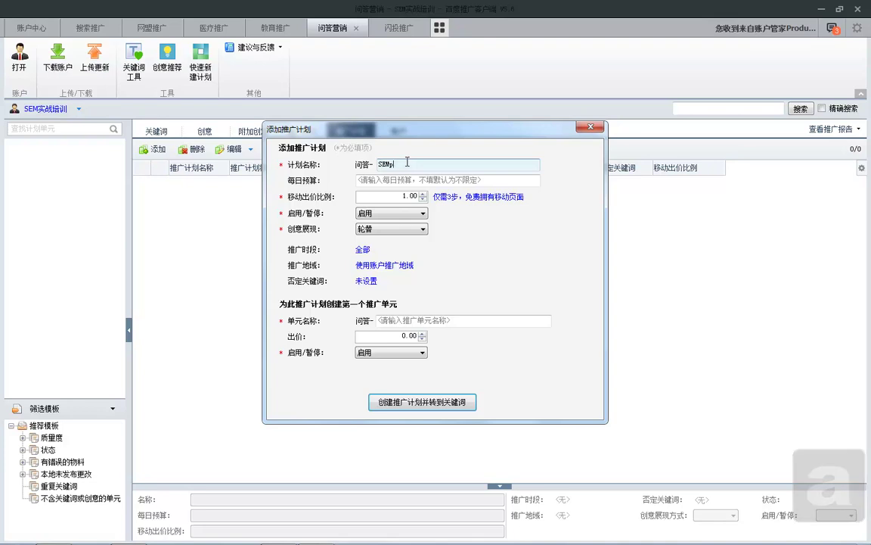
pyautogui.write('培训')
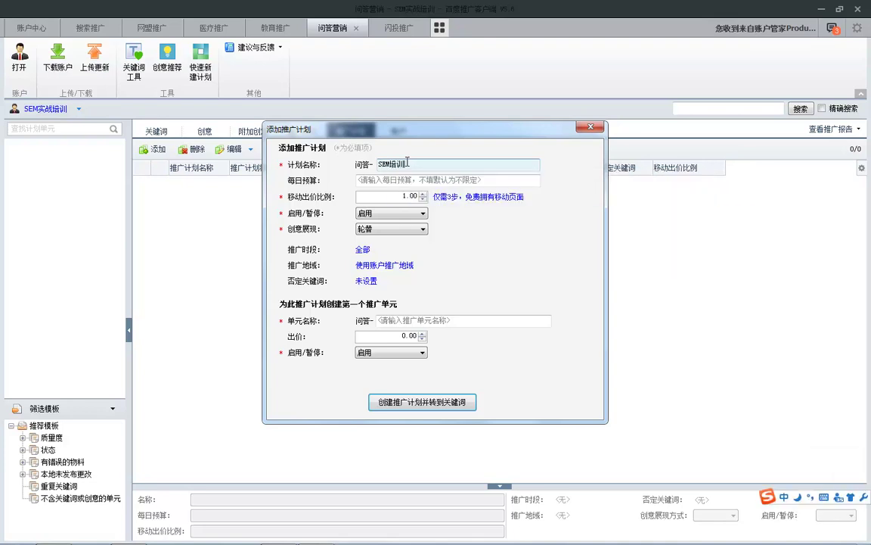
# Step: Set the new plan's daily budget to 50 and its creative display mode to 轮替
pyautogui.click(392, 180)
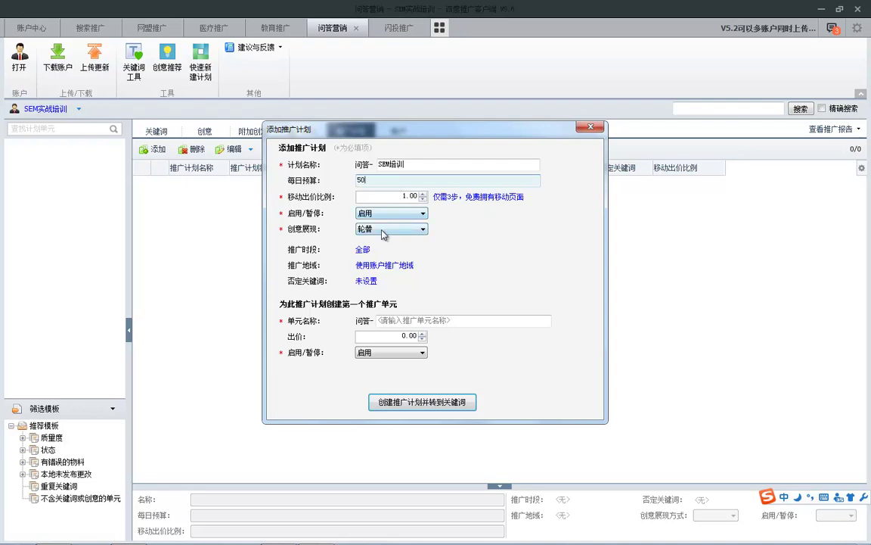
pyautogui.click(413, 229)
pyautogui.click(376, 247)
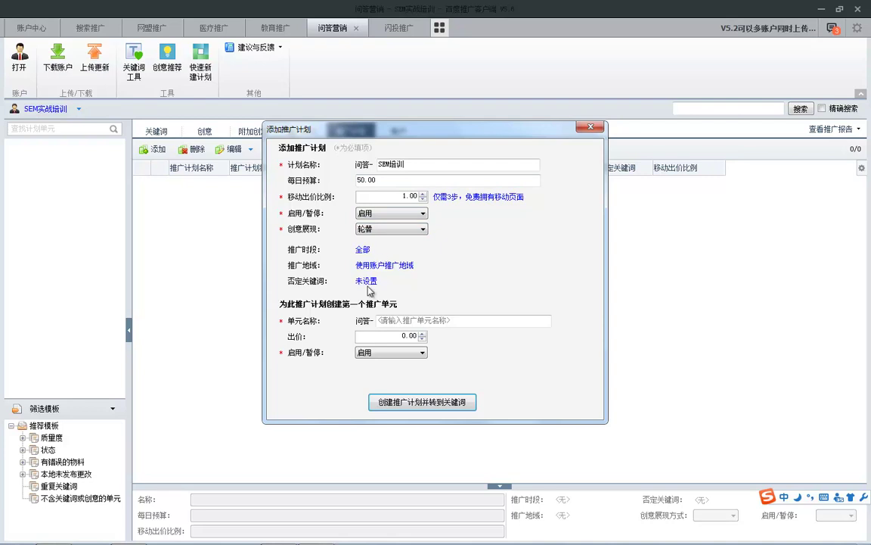
# Step: Name the plan's first promotion unit SEM培训机构? and create the plan together with the unit
pyautogui.click(393, 323)
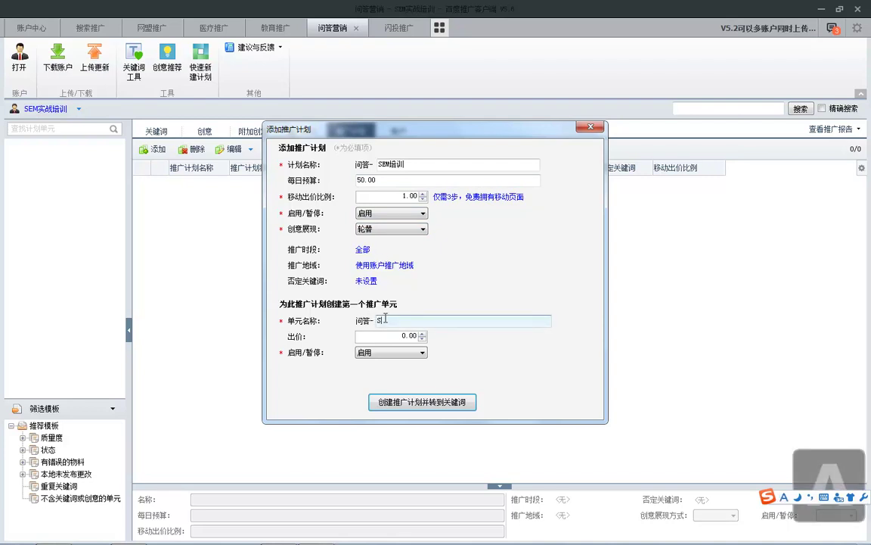
pyautogui.write('SEMp培训')
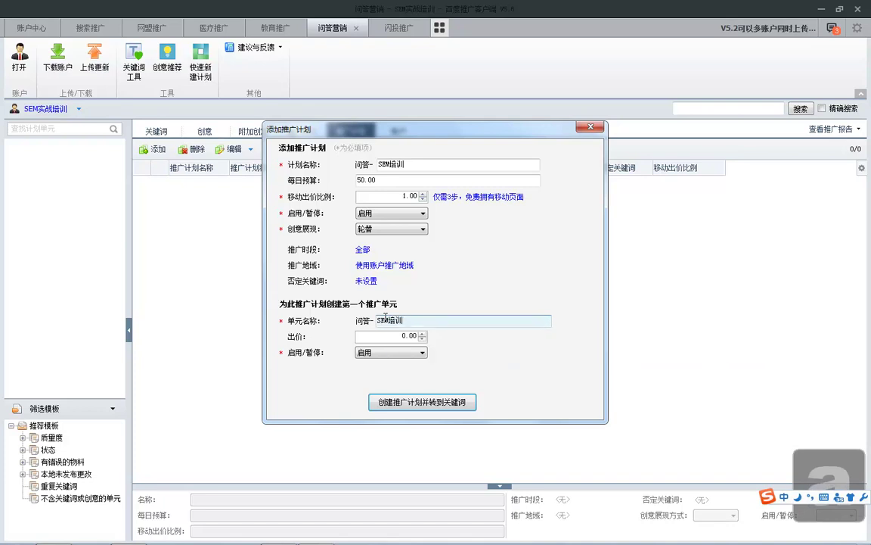
pyautogui.write('课程')
pyautogui.press('BackSpace')
pyautogui.press('BackSpace')
pyautogui.write('机构naji哪家好')
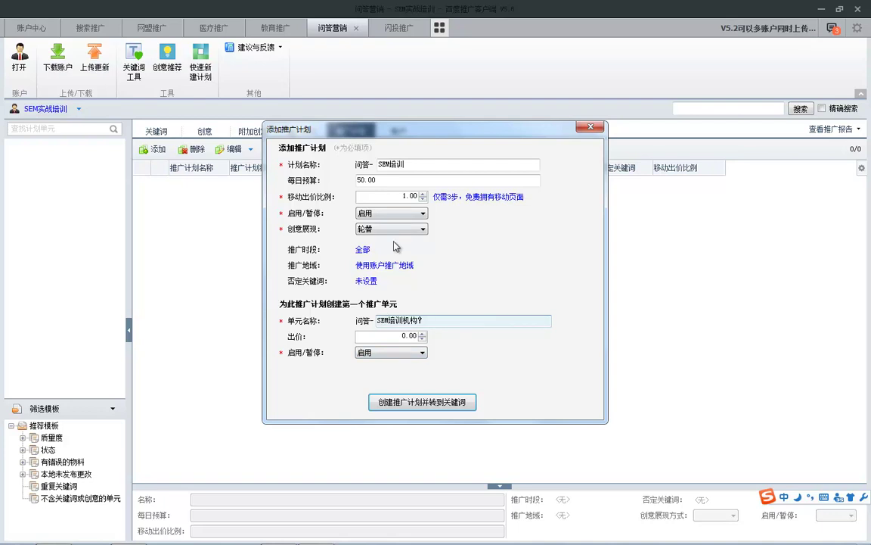
pyautogui.click(420, 404)
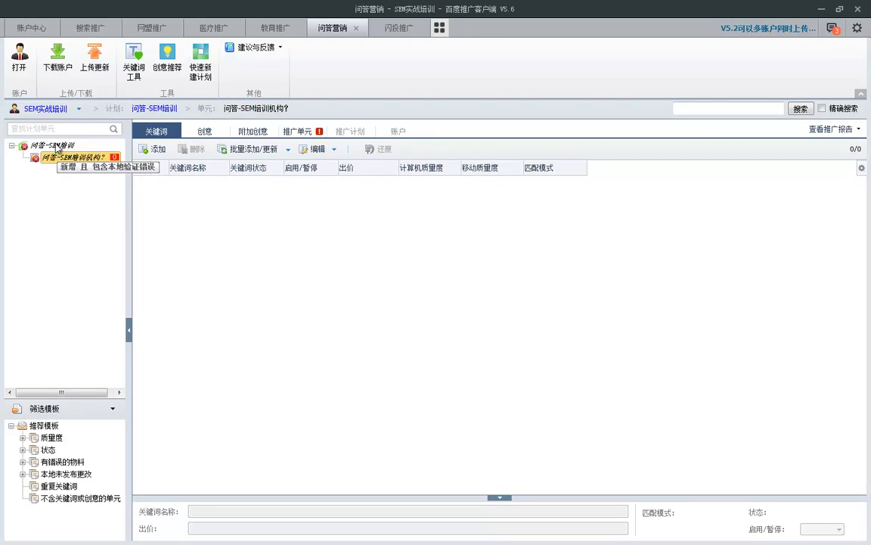
# Step: Upload the account changes, publishing only the selected plan 问答-SEM培训
pyautogui.click(104, 59)
pyautogui.click(325, 194)
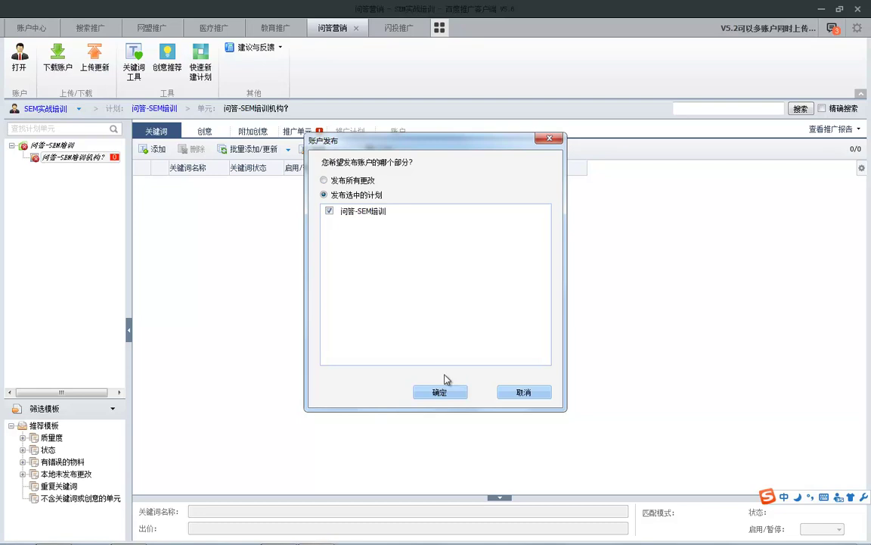
pyautogui.click(443, 391)
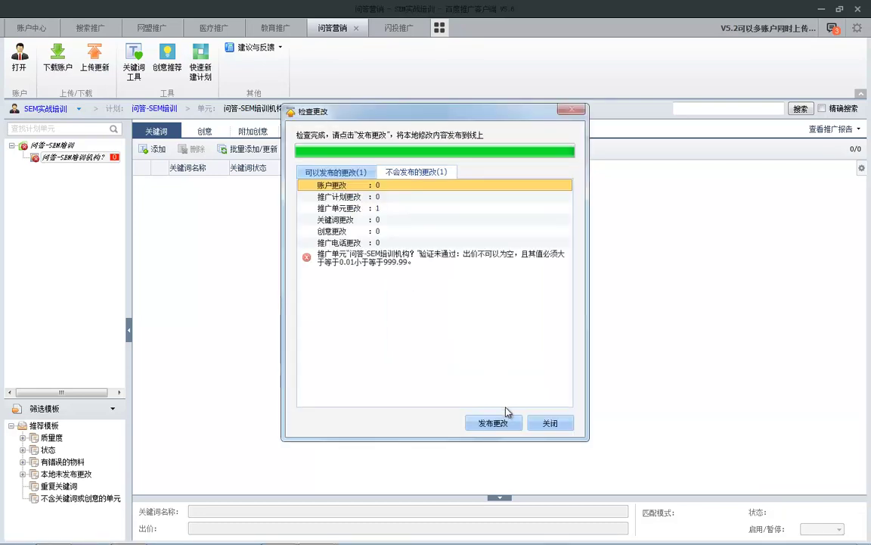
pyautogui.click(499, 421)
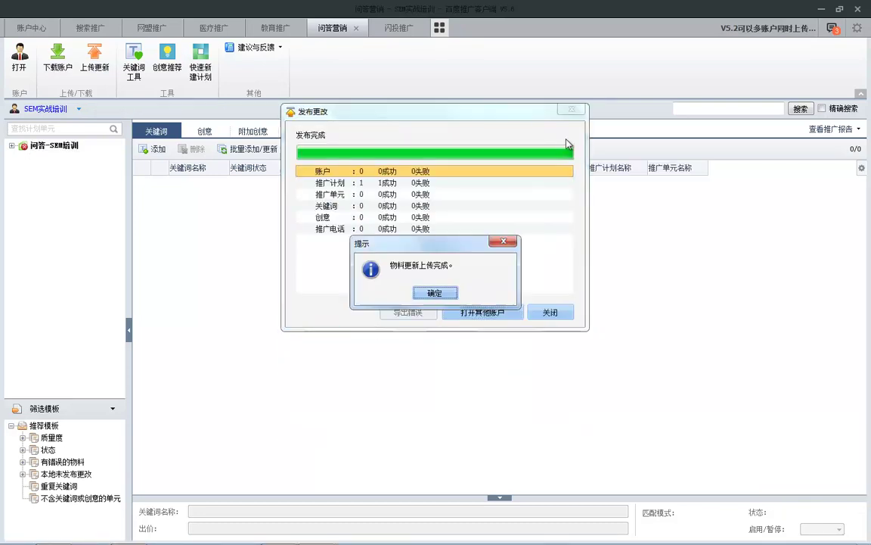
pyautogui.click(437, 293)
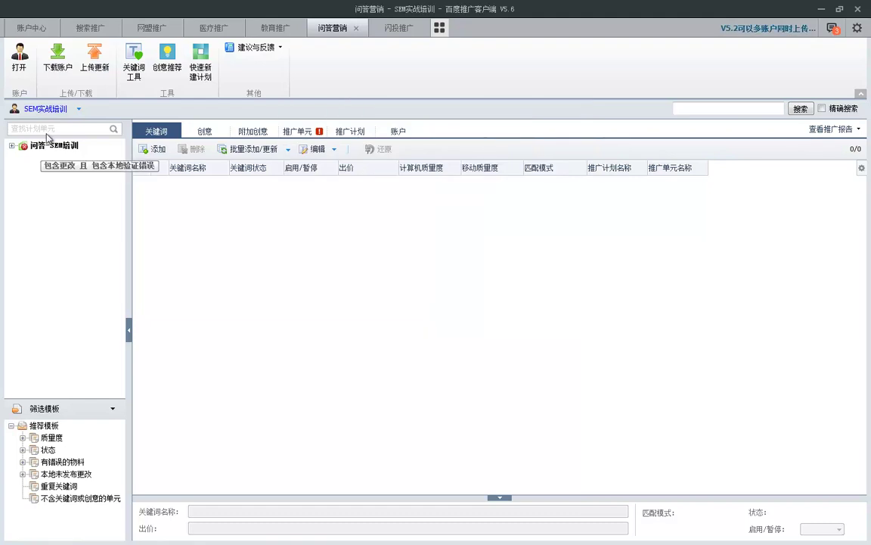
# Step: Set the bid of the 问答-SEM培训机构? promotion unit to 1.00
pyautogui.click(369, 134)
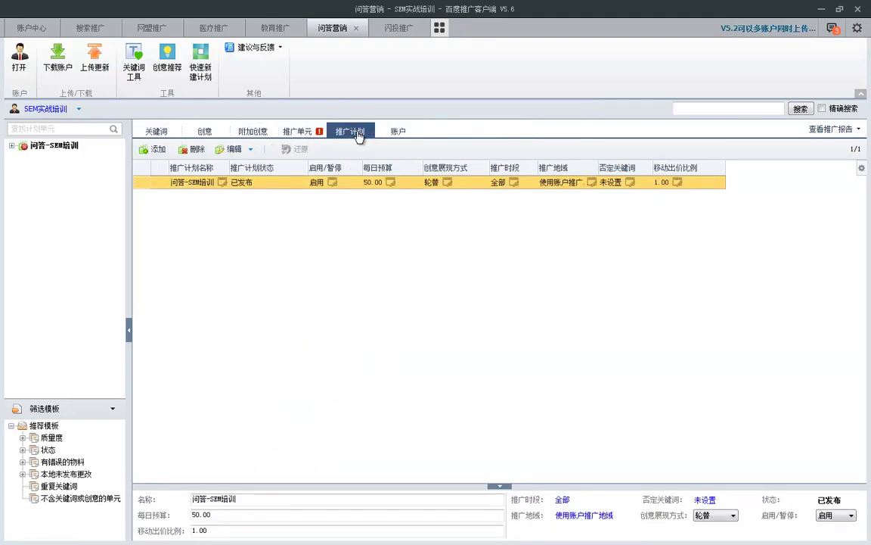
pyautogui.click(314, 130)
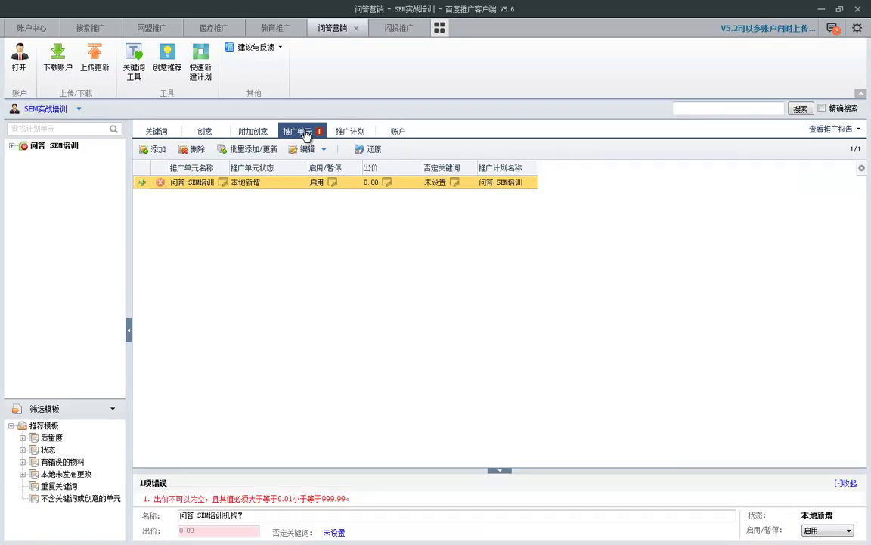
pyautogui.click(386, 183)
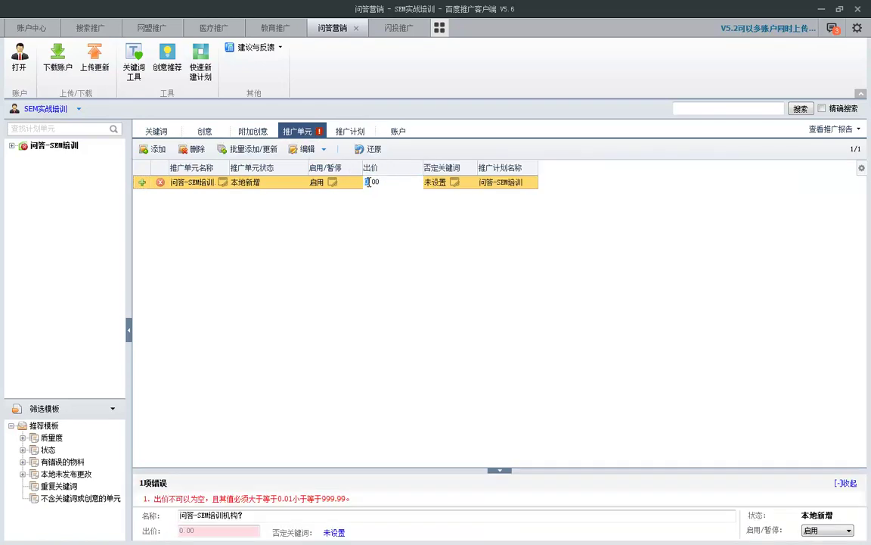
pyautogui.press('Return')
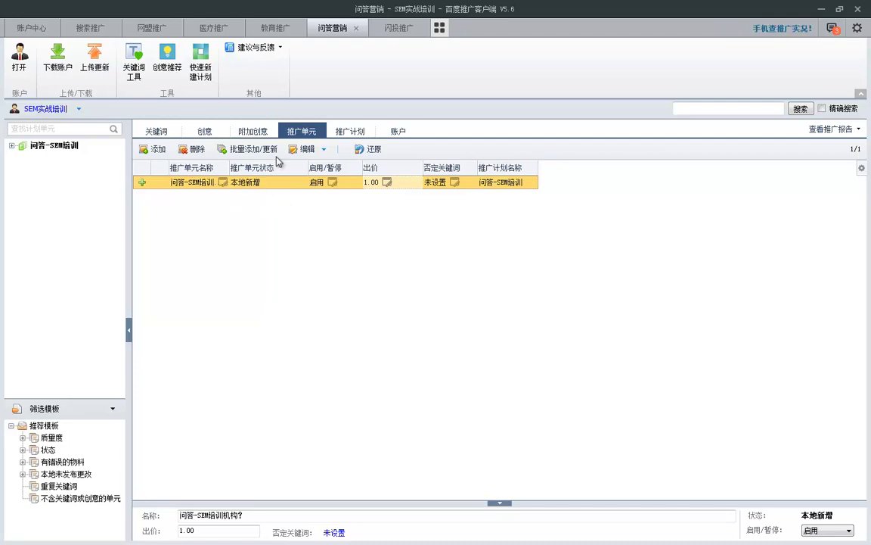
# Step: Review the promotion unit editing options and the batch add/update input format that includes the plan name
pyautogui.click(326, 151)
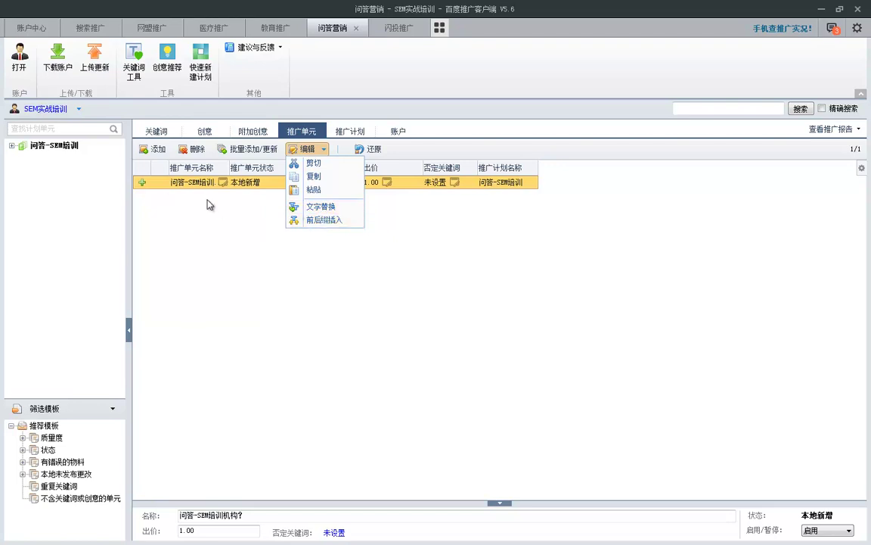
pyautogui.click(300, 232)
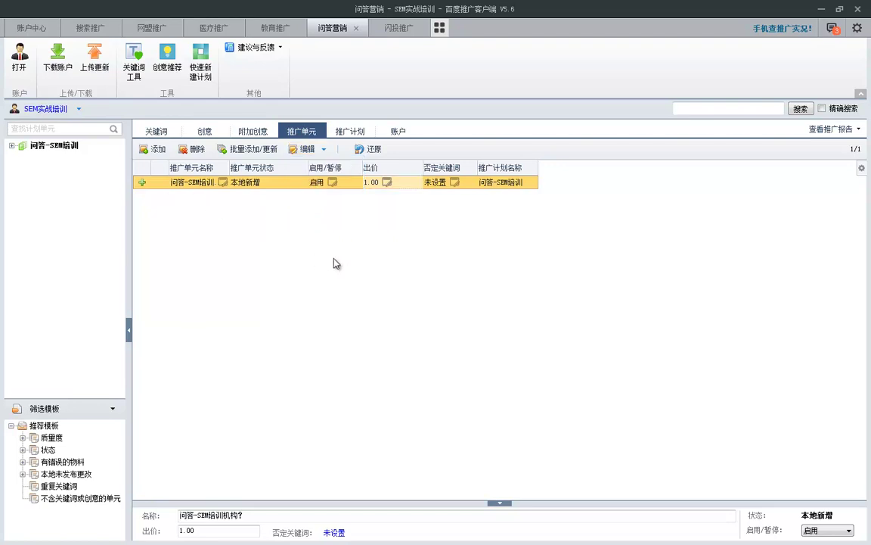
pyautogui.click(232, 152)
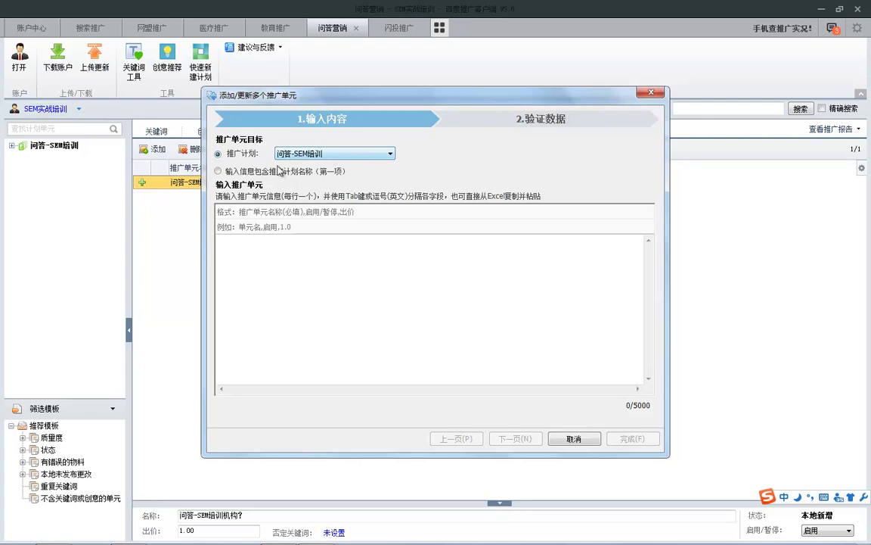
pyautogui.click(217, 171)
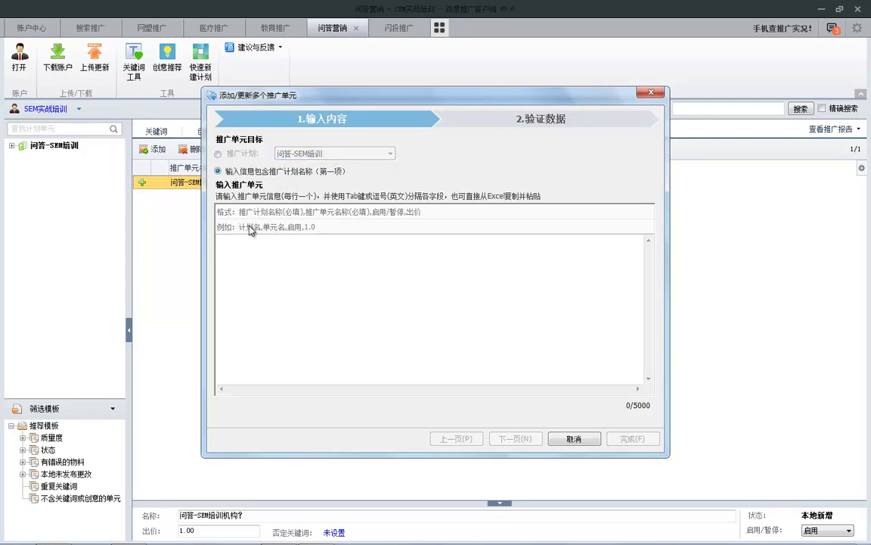
pyautogui.click(649, 92)
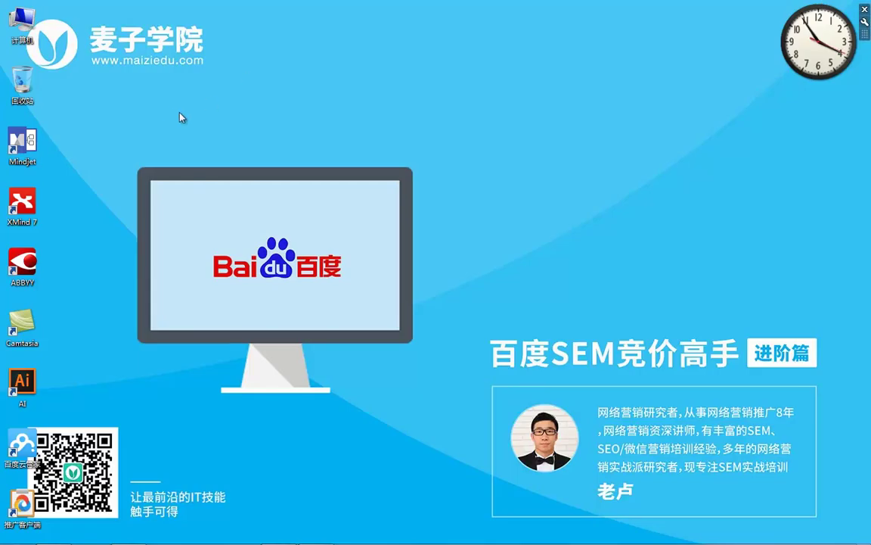
# Step: Create a new Microsoft Excel workbook on the desktop
pyautogui.rightClick(56, 108)
pyautogui.moveTo(107, 208)
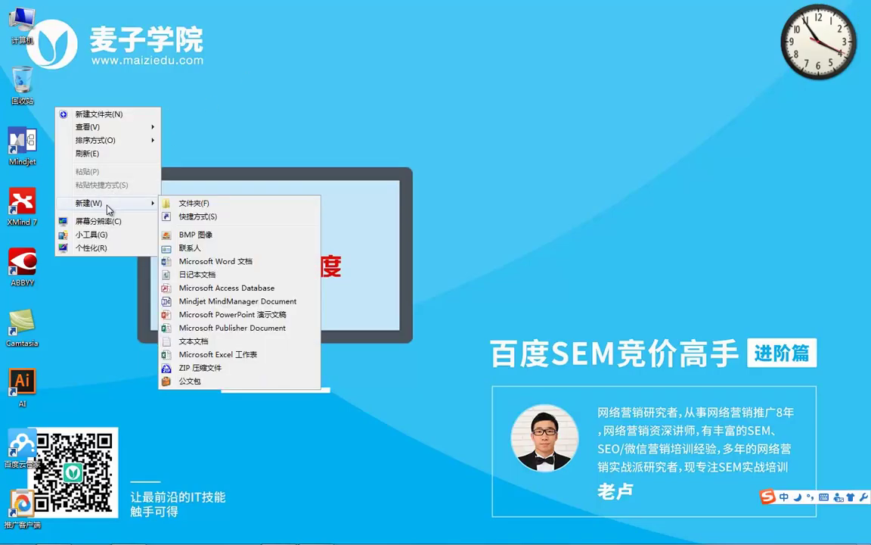
pyautogui.click(223, 354)
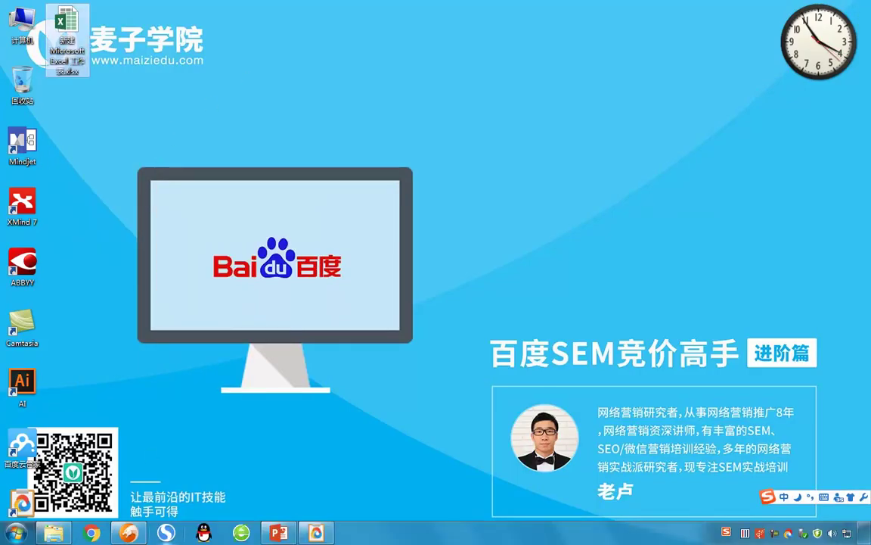
# Step: Switch back to 百度推广客户端 and compare the promotion unit batch add/update formats for a selected plan and with the plan name included
pyautogui.click(316, 533)
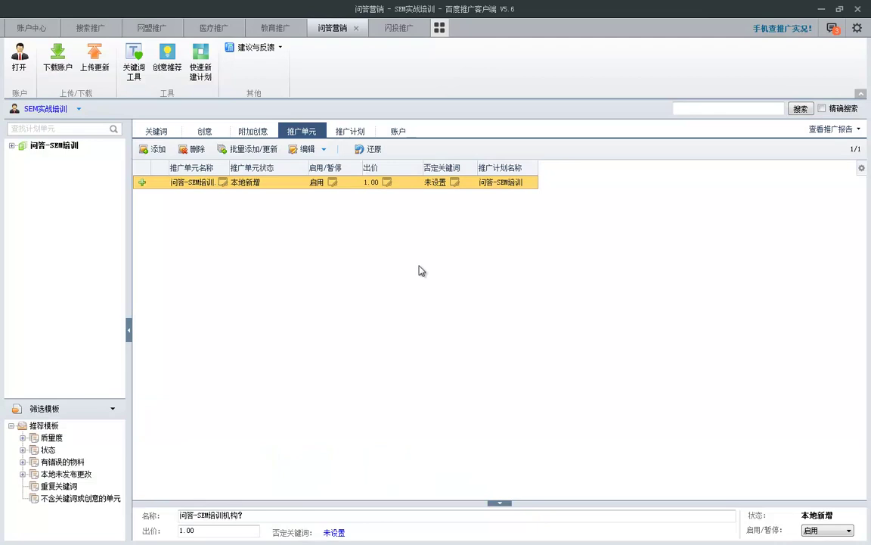
pyautogui.click(242, 149)
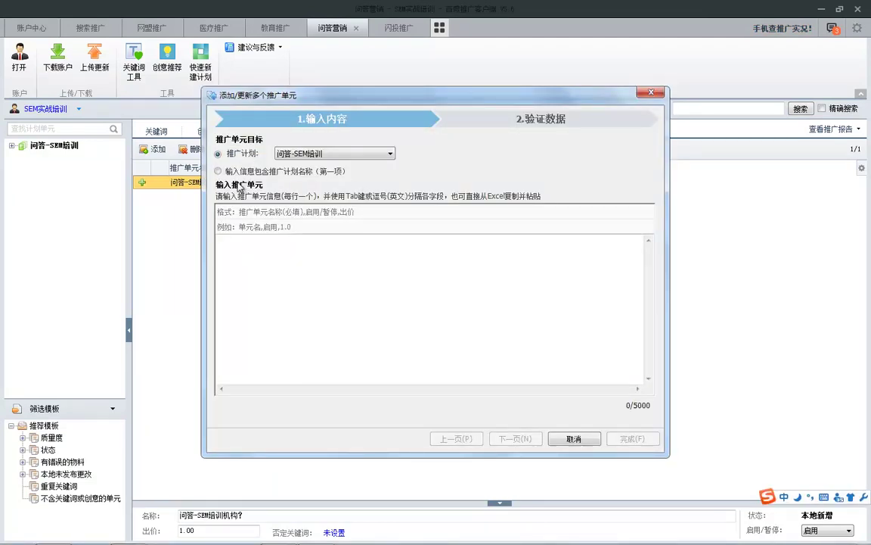
pyautogui.click(218, 171)
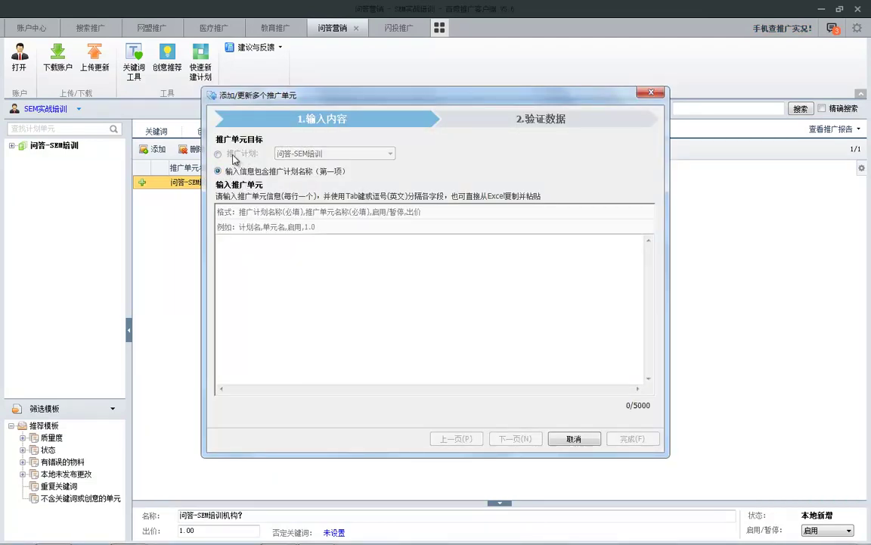
pyautogui.click(218, 154)
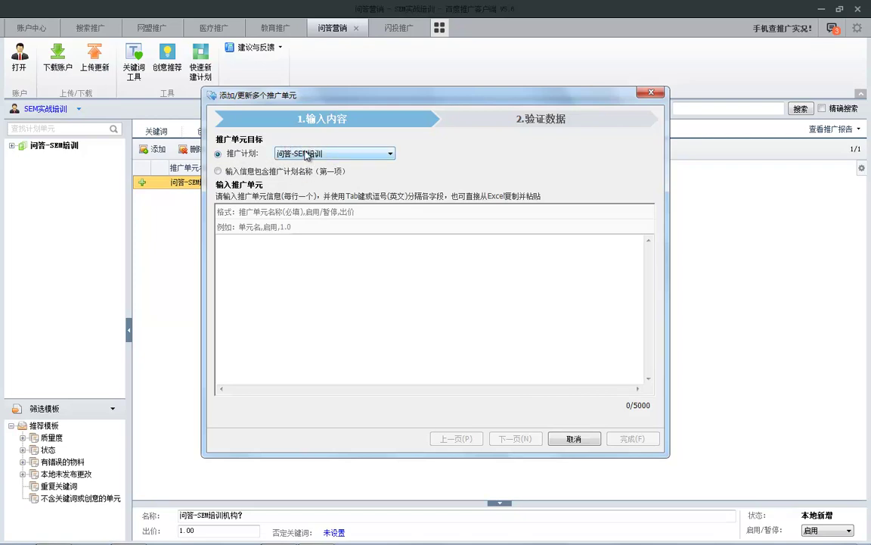
pyautogui.click(290, 244)
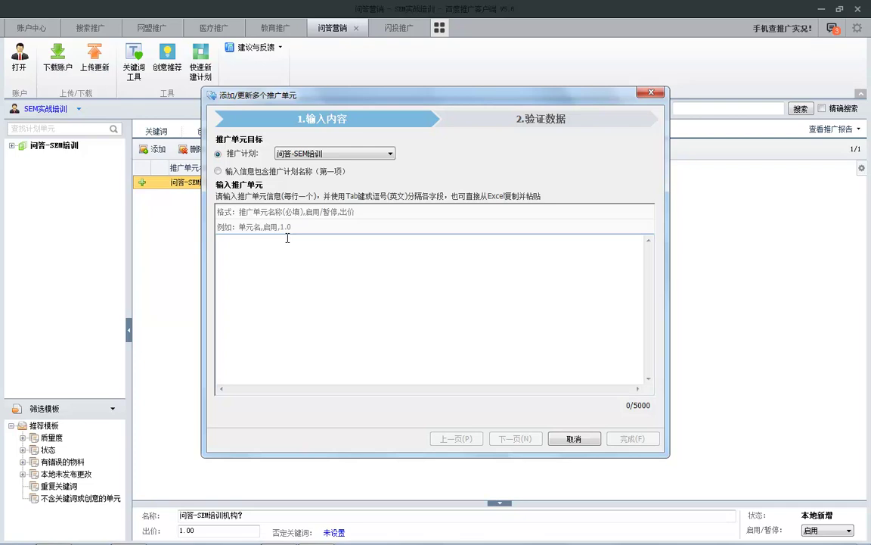
pyautogui.click(218, 172)
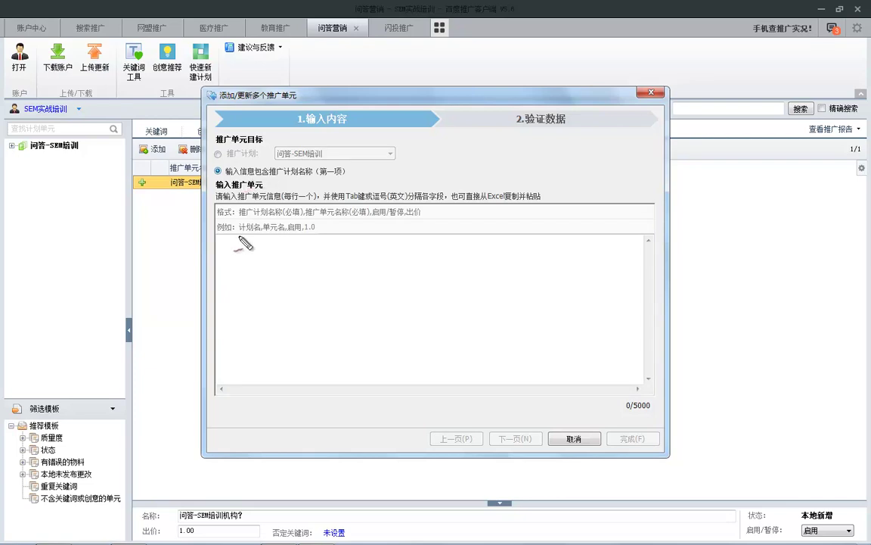
pyautogui.moveTo(239, 234)
pyautogui.mouseDown()
pyautogui.moveTo(311, 227)
pyautogui.moveTo(221, 208)
pyautogui.moveTo(262, 236)
pyautogui.mouseUp()
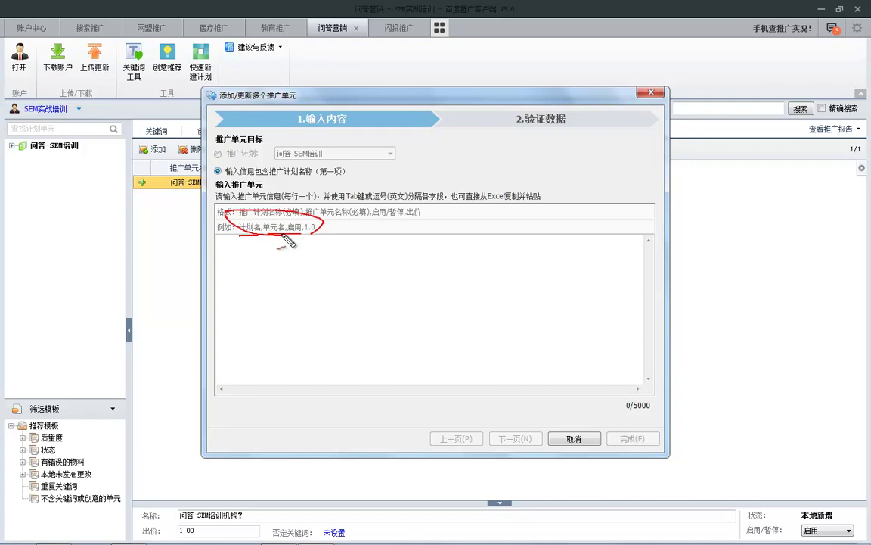
pyautogui.press('Escape')
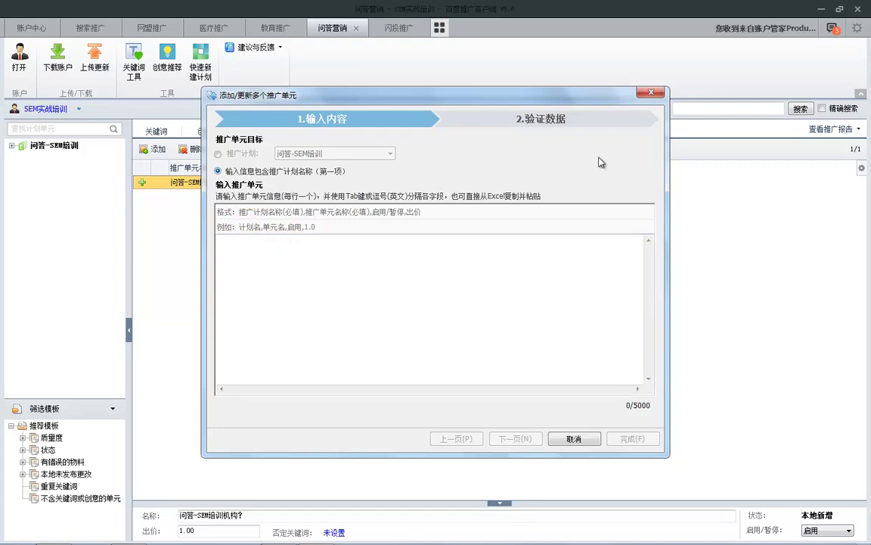
pyautogui.click(651, 93)
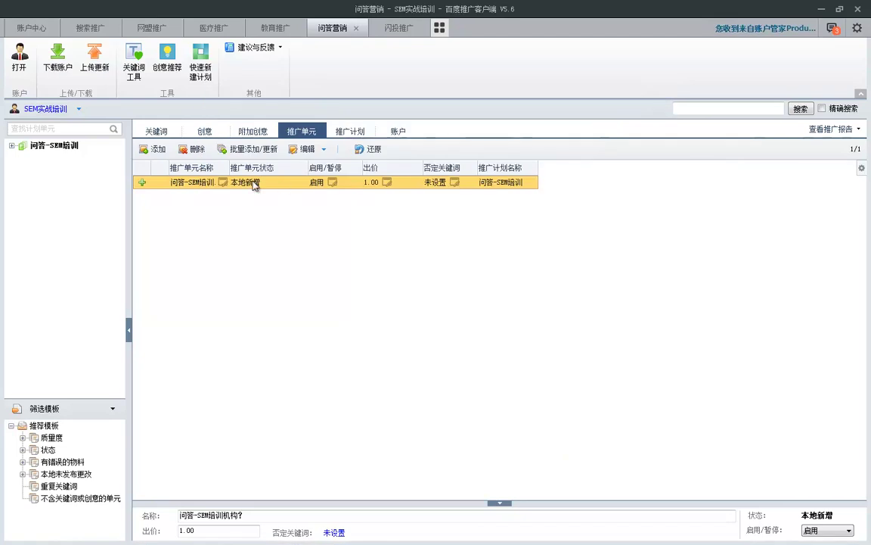
# Step: Start batch adding 推广电话 with plan and unit names included in the input, and enter SEM培训 as the plan name
pyautogui.click(244, 131)
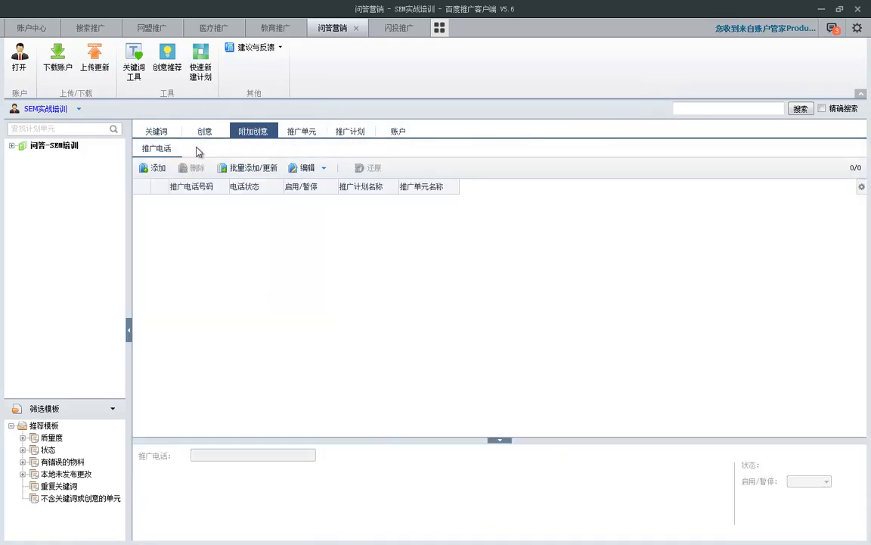
pyautogui.click(243, 168)
pyautogui.click(220, 171)
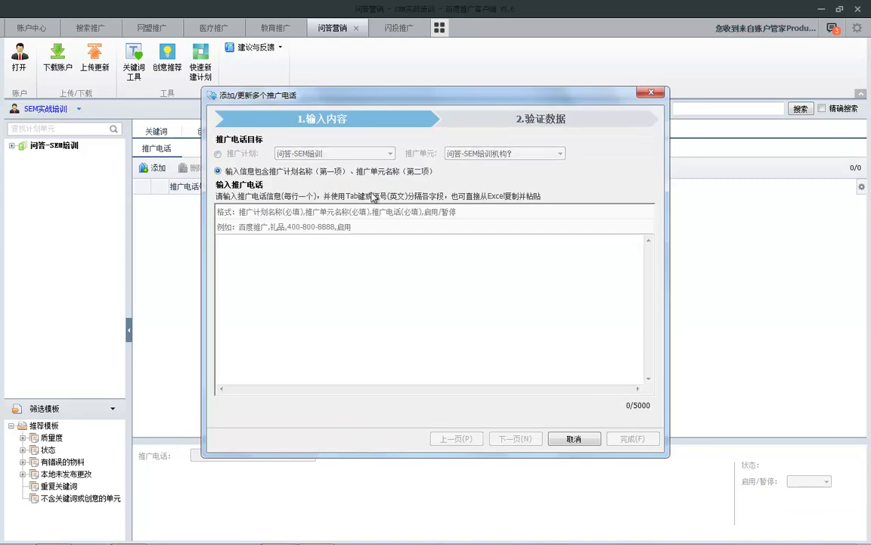
pyautogui.click(258, 248)
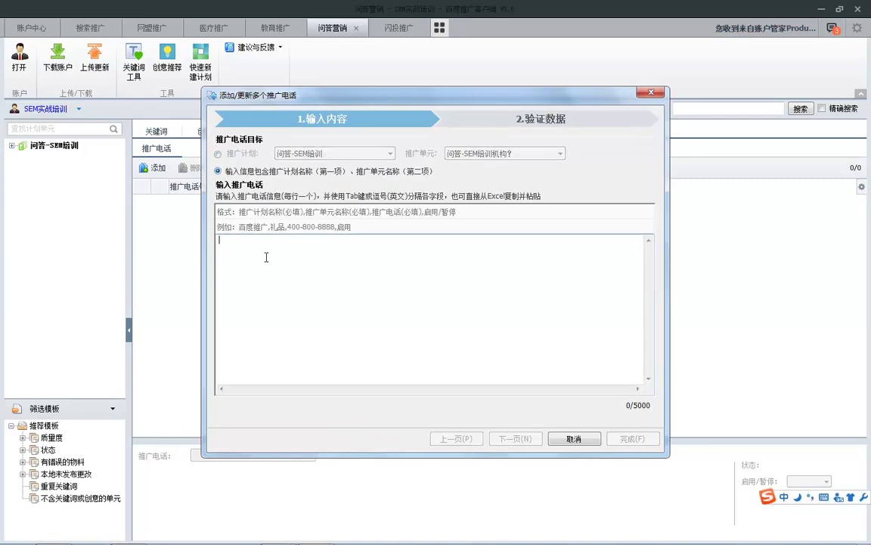
pyautogui.write('SEMpeixun')
pyautogui.press('space')
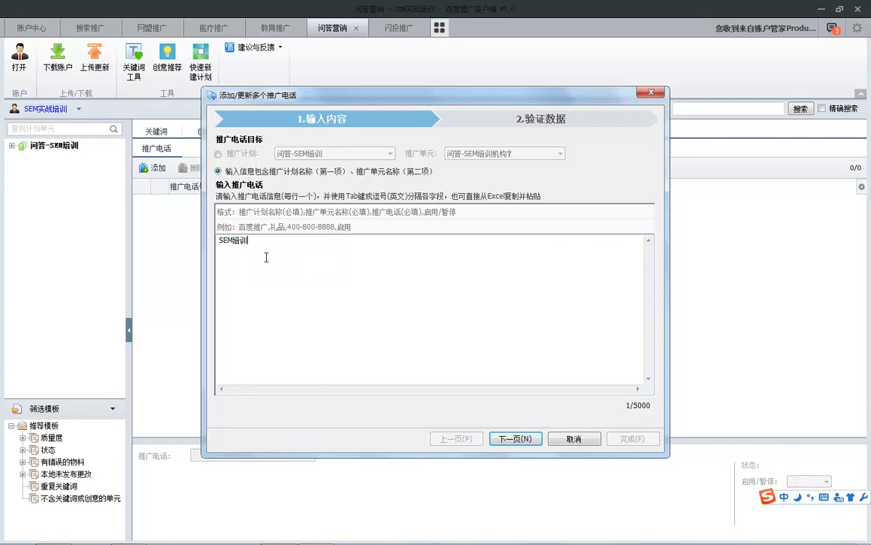
# Step: Add the comma-separated unit name SEM培训机构哪家好? after the plan name in the batch input line
pyautogui.press('shift')
pyautogui.write(',S')
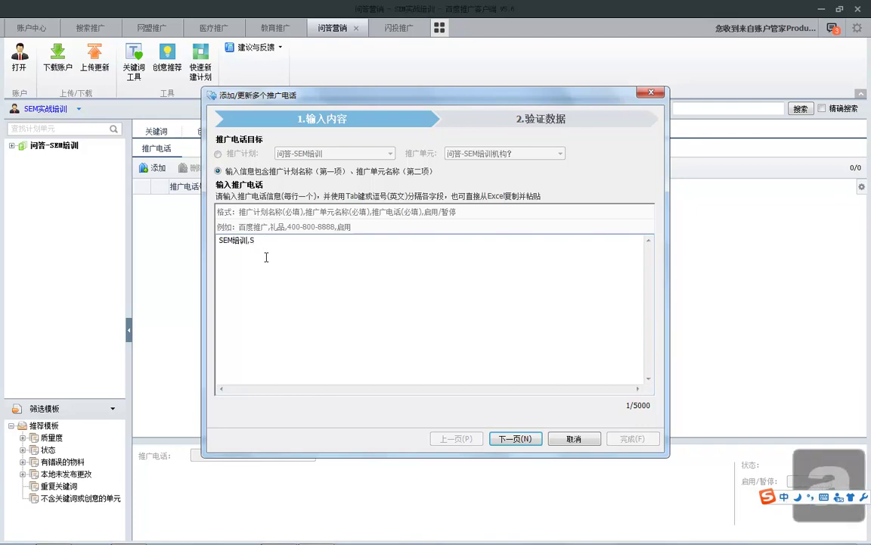
pyautogui.write('EMEM')
pyautogui.press('capslock')
pyautogui.write('需')
pyautogui.write('培训')
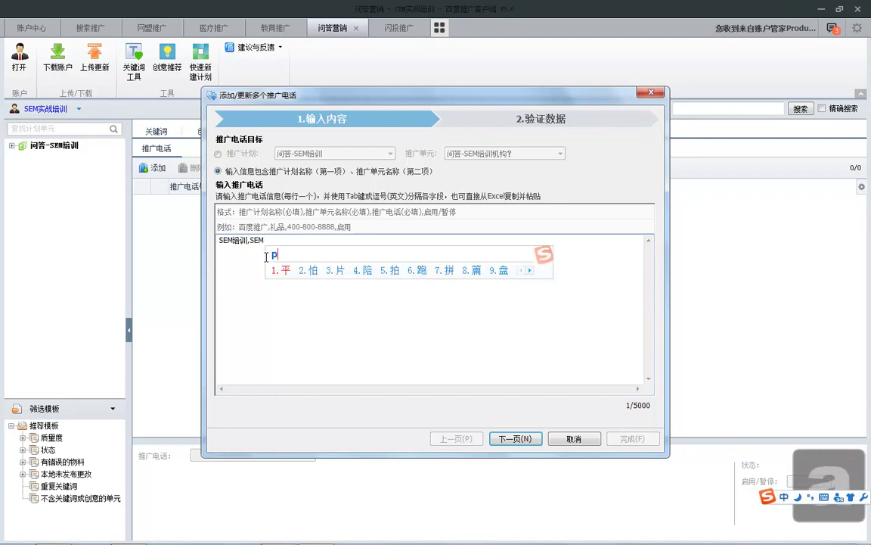
pyautogui.write('机构')
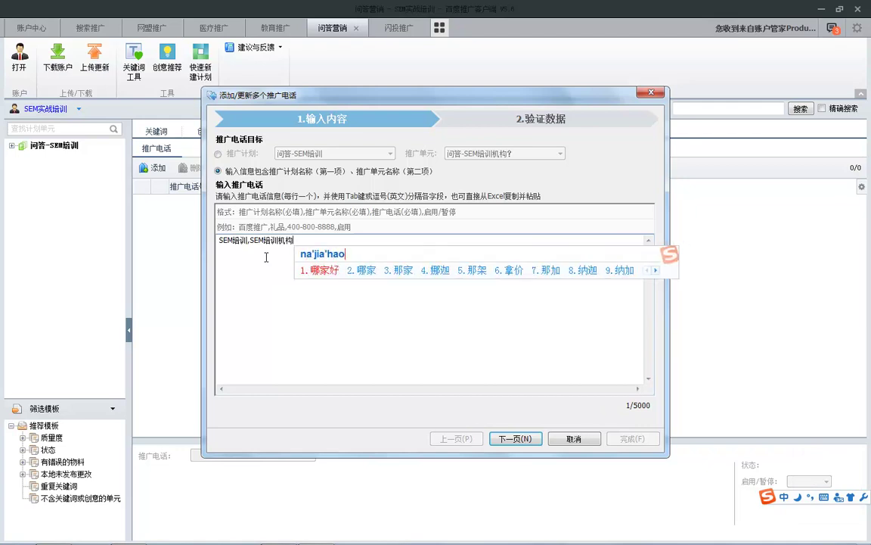
pyautogui.write('哪家好？')
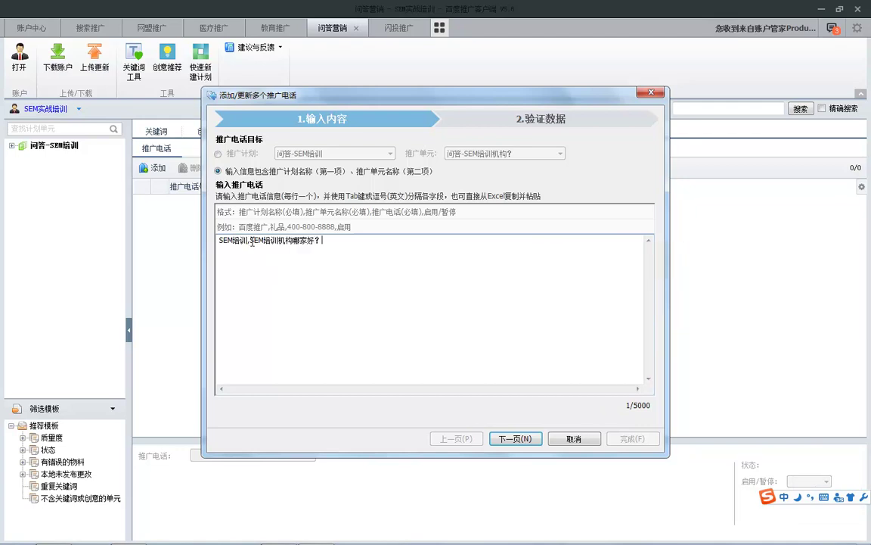
# Step: Prefix both the unit name and the plan name in the batch input line with 问答-
pyautogui.click(250, 240)
pyautogui.write('问答-')
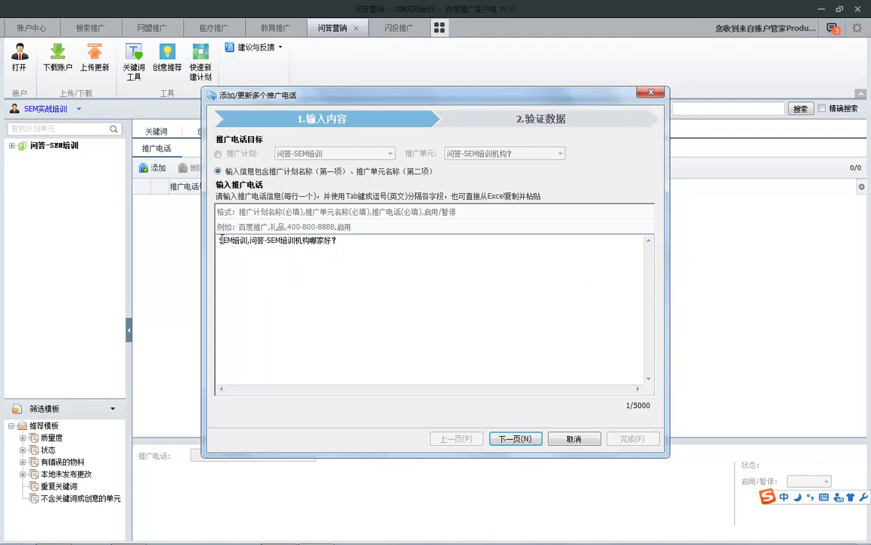
pyautogui.click(219, 240)
pyautogui.write('问答')
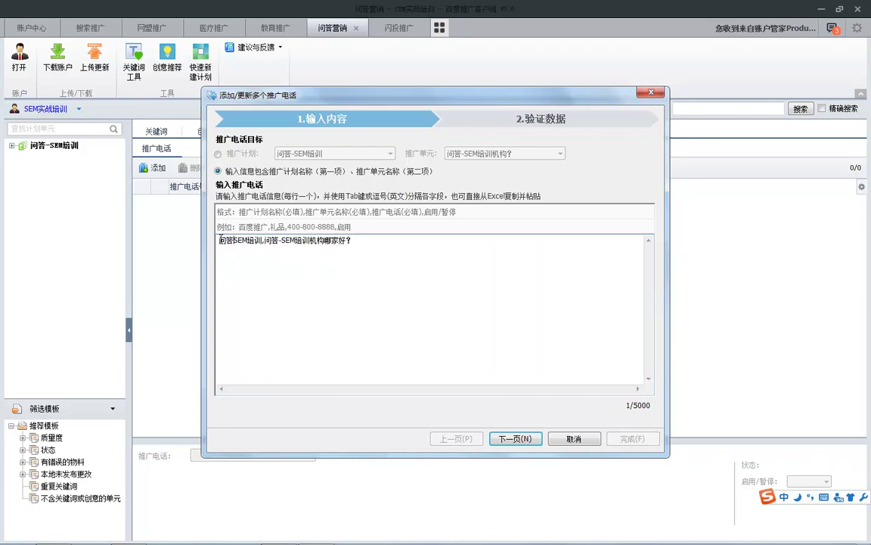
pyautogui.write('-')
# Step: Complete the batch input line with the promotion phone number and the status 启用, separated by commas
pyautogui.click(372, 249)
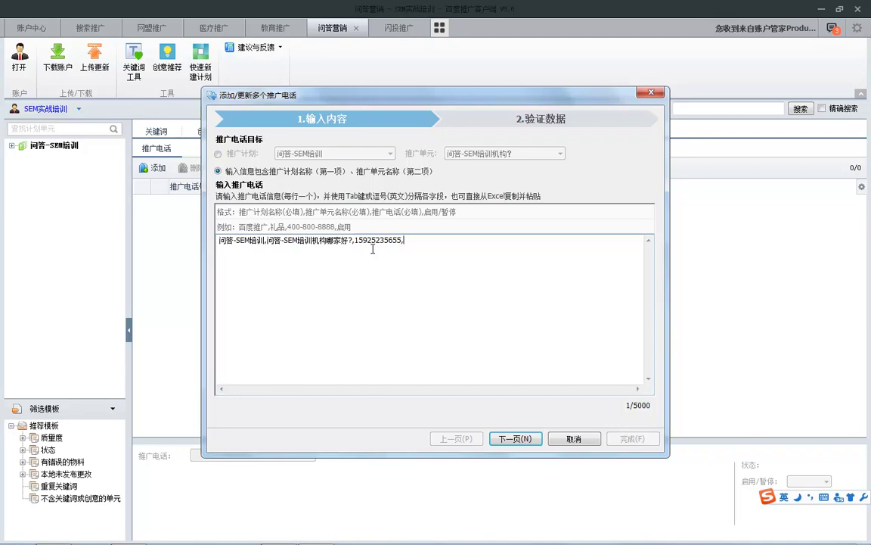
pyautogui.press('BackSpace')
pyautogui.press('BackSpace')
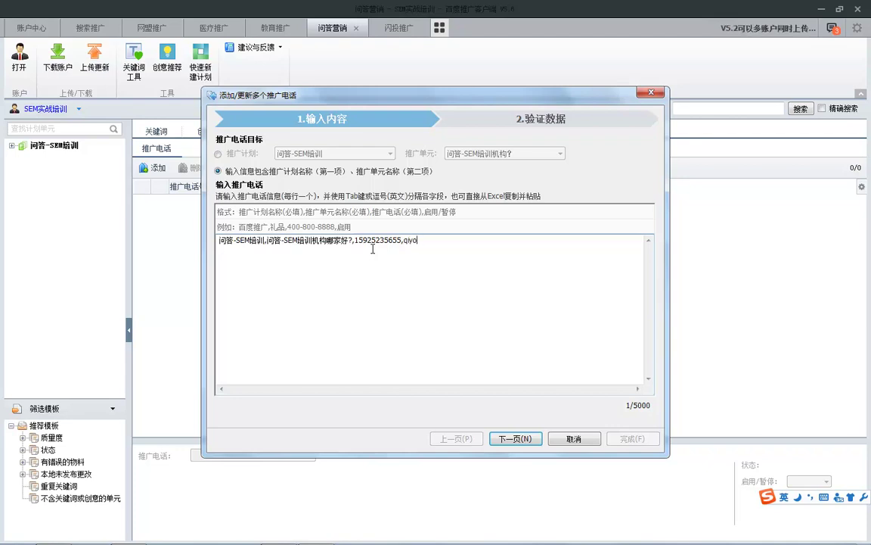
pyautogui.write('qiong')
pyautogui.press('Escape')
pyautogui.write('qiyong')
pyautogui.press('space')
# Step: Validate the batch data and import the promotion phone together with its new unit
pyautogui.click(512, 438)
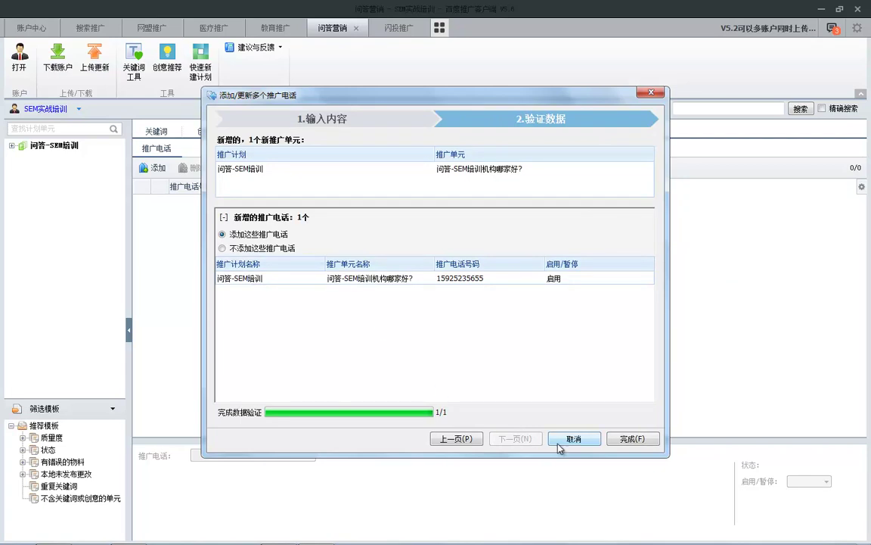
pyautogui.click(619, 438)
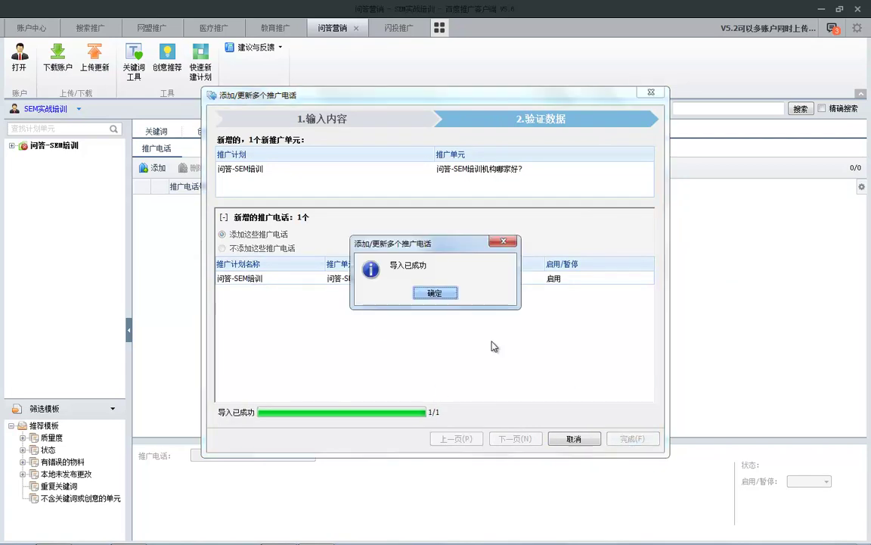
pyautogui.click(435, 293)
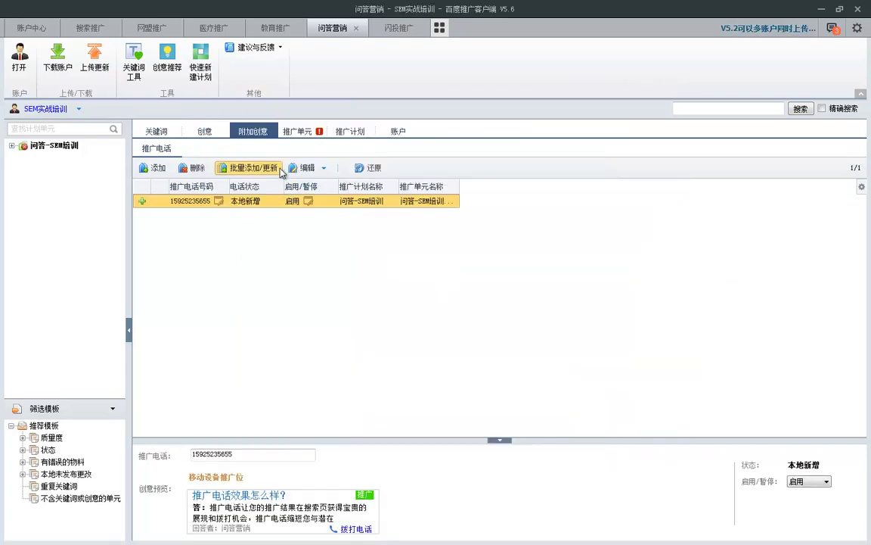
# Step: Review the batch add/update input format for 创意 that includes the plan and unit names
pyautogui.click(204, 132)
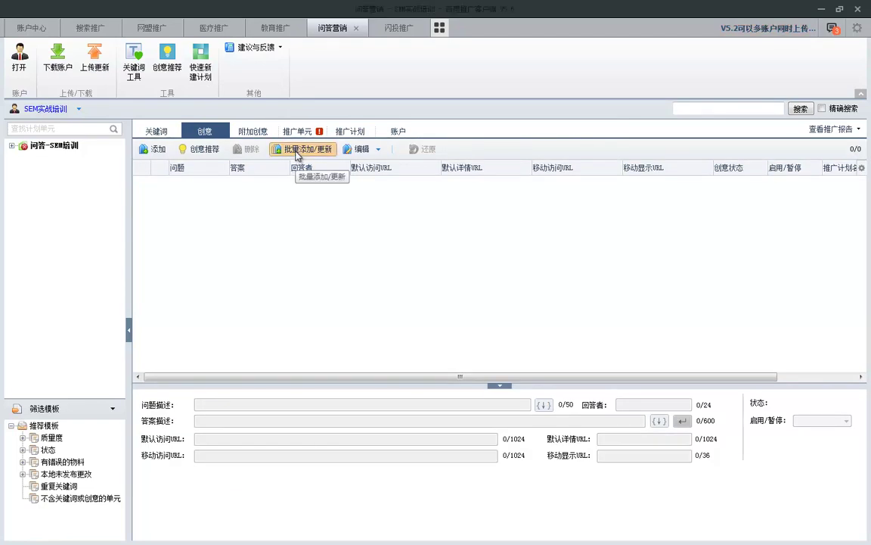
pyautogui.click(295, 149)
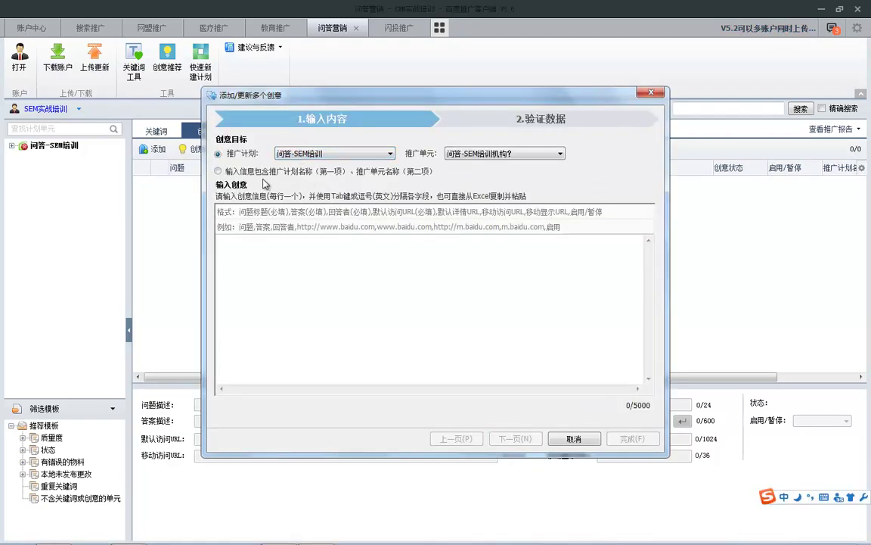
pyautogui.click(218, 172)
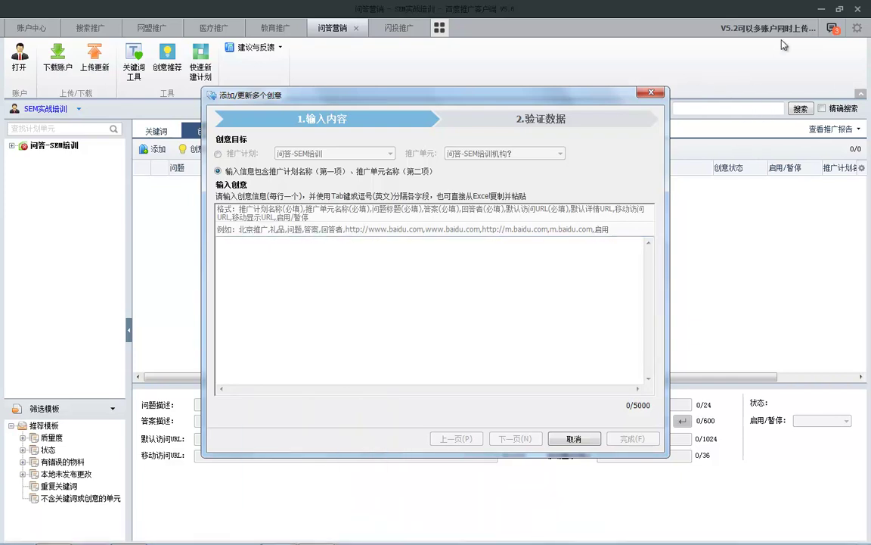
pyautogui.press('Escape')
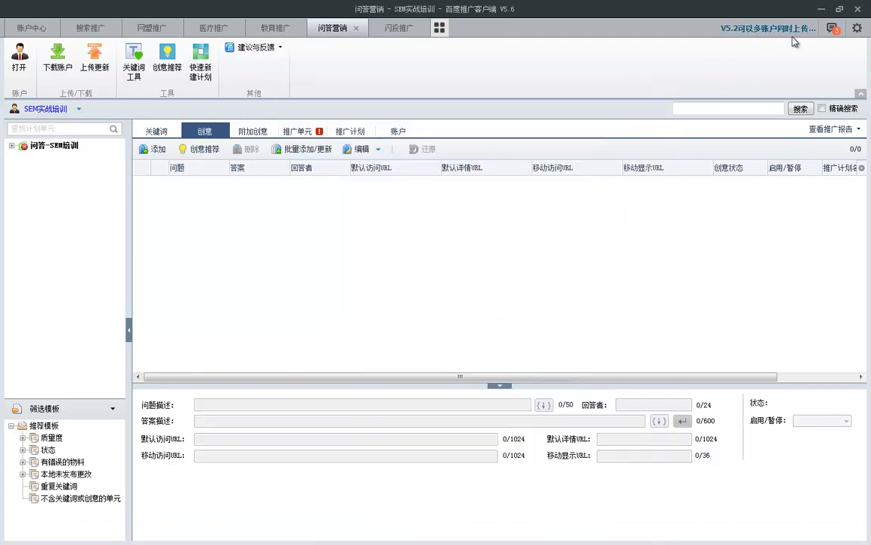
# Step: Move the blank Excel workbook's window aside on the desktop and switch back to 百度推广客户端
pyautogui.click(820, 9)
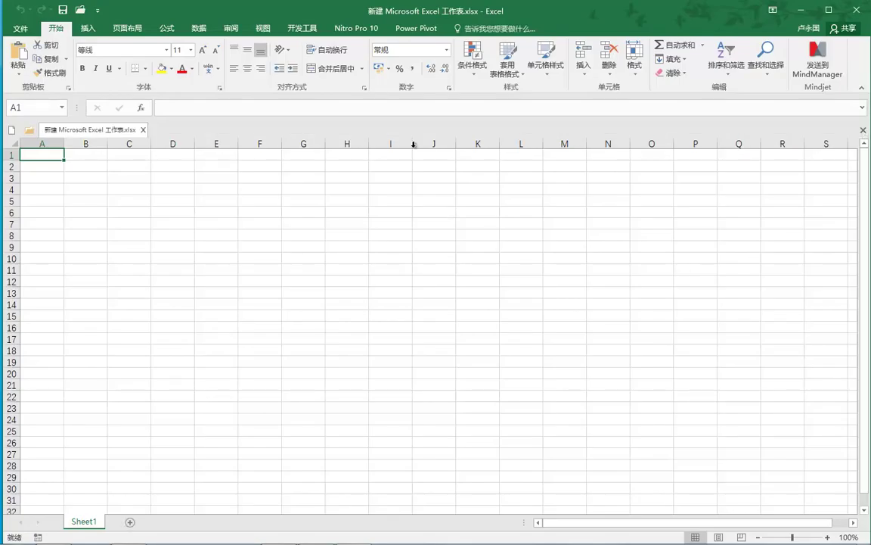
pyautogui.click(827, 10)
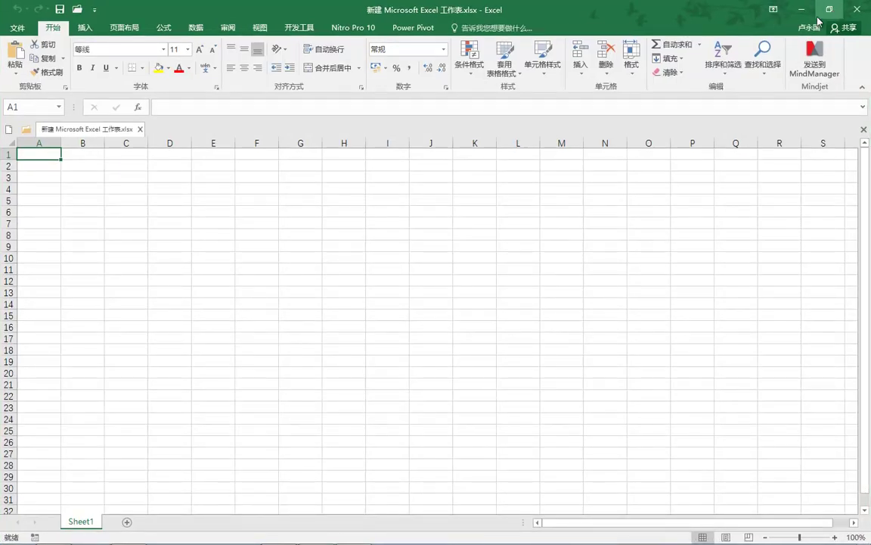
pyautogui.click(751, 13)
pyautogui.moveTo(655, 15); pyautogui.dragTo(428, 261)
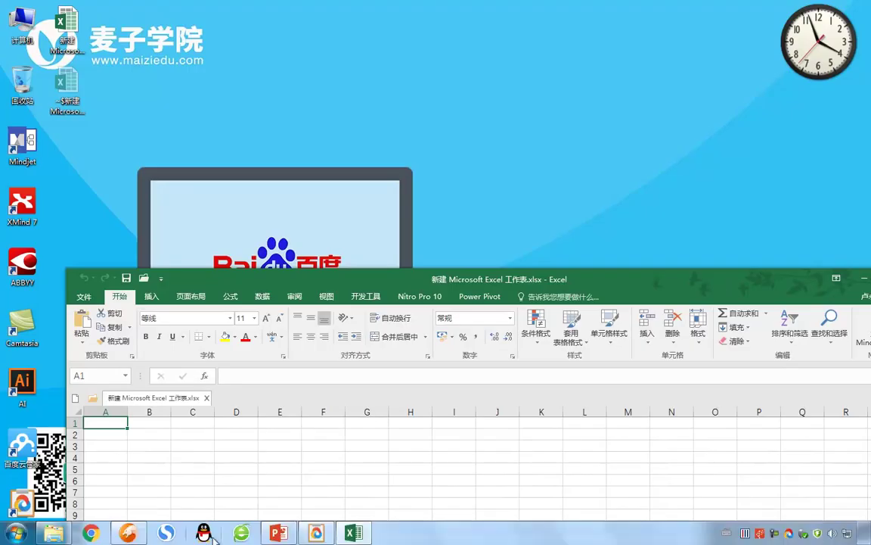
pyautogui.moveTo(315, 534)
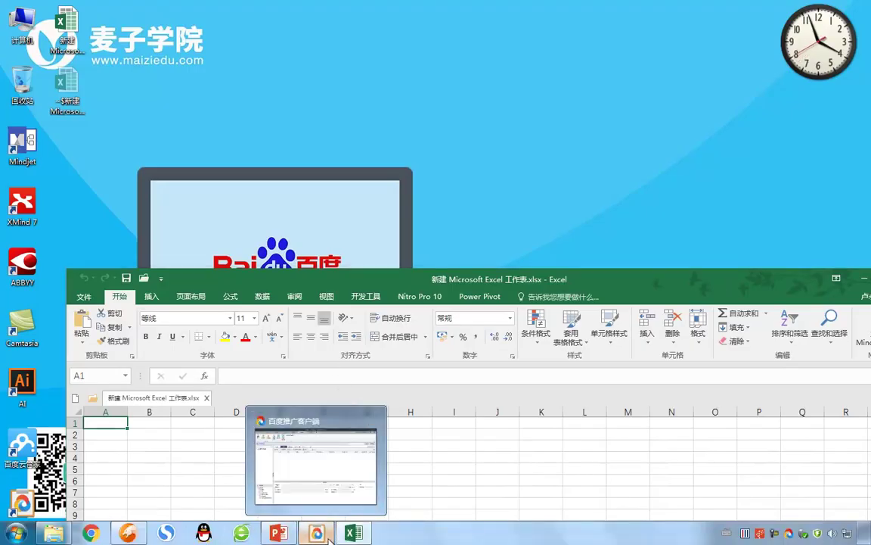
pyautogui.click(317, 409)
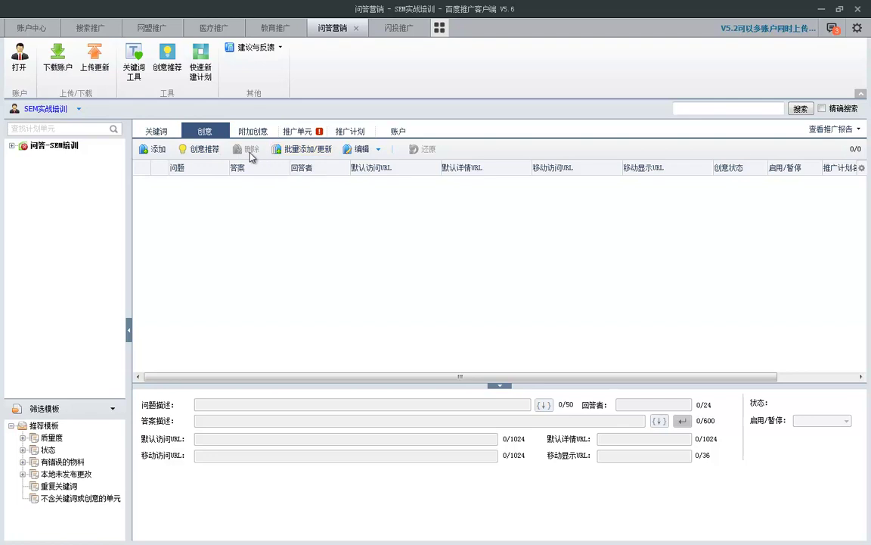
# Step: Start a batch add/update of 创意 with the input format including plan and unit names, and bring the Excel workbook up below that format
pyautogui.click(301, 149)
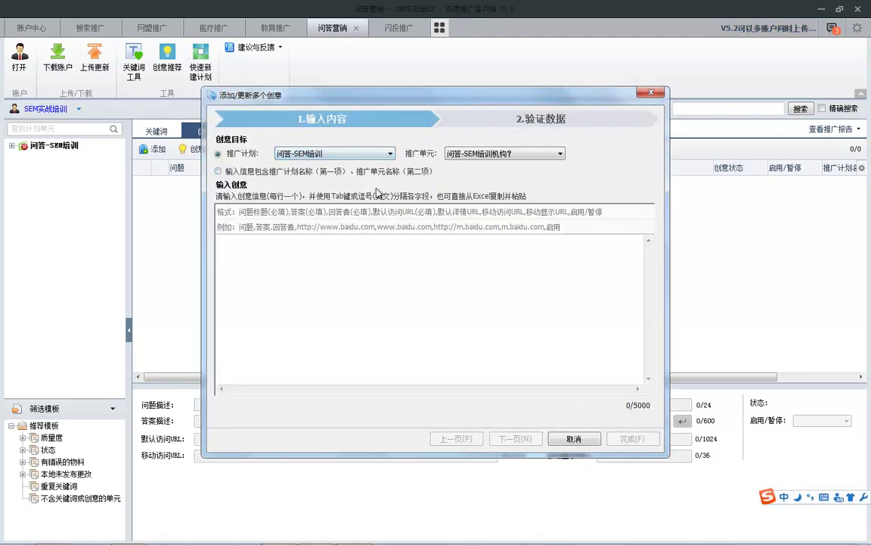
pyautogui.click(253, 172)
pyautogui.moveTo(351, 530)
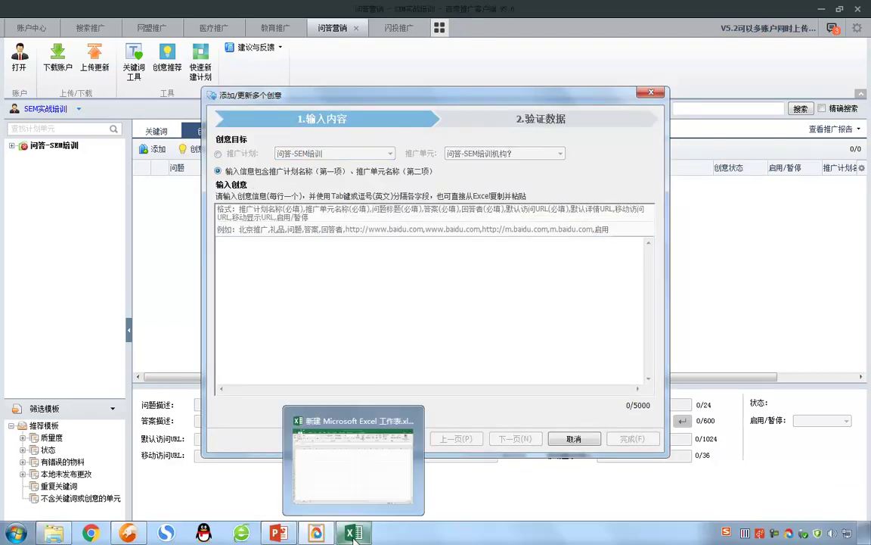
pyautogui.click(333, 423)
pyautogui.moveTo(385, 283); pyautogui.dragTo(470, 275)
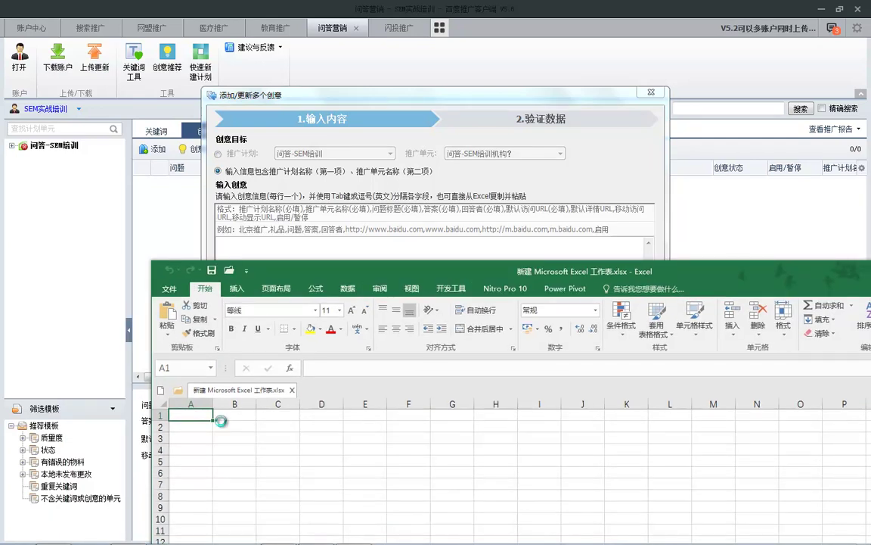
pyautogui.write('tuigang ji')
pyautogui.press('BackSpace')
pyautogui.press('BackSpace')
pyautogui.press('BackSpace')
pyautogui.press('BackSpace')
pyautogui.press('BackSpace')
pyautogui.press('BackSpace')
pyautogui.press('BackSpace')
pyautogui.press('BackSpace')
pyautogui.press('BackSpace')
pyautogui.press('BackSpace')
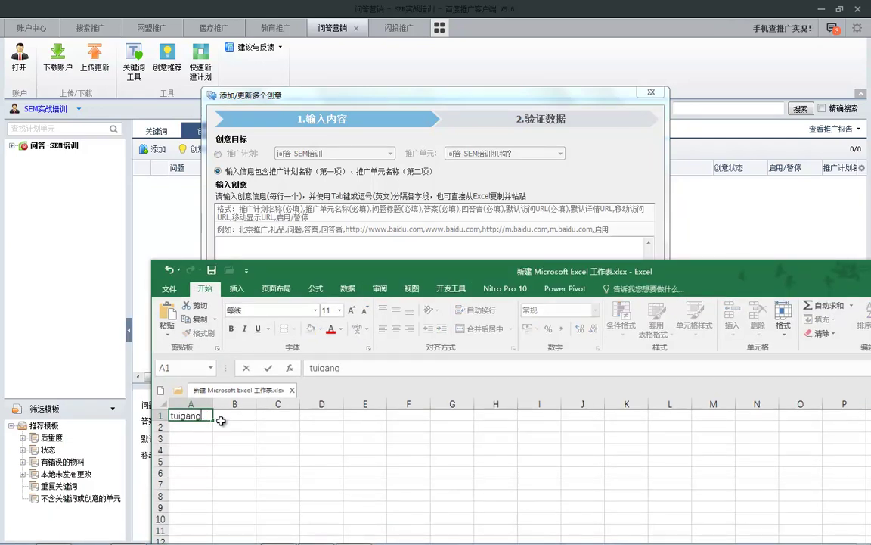
pyautogui.write('tuiguang')
pyautogui.press('BackSpace')
pyautogui.press('BackSpace')
pyautogui.press('BackSpace')
pyautogui.press('BackSpace')
pyautogui.press('BackSpace')
pyautogui.press('BackSpace')
pyautogui.press('BackSpace')
# Step: Enter the column heading 推广计划 in cell A1
pyautogui.write('tuigngjna')
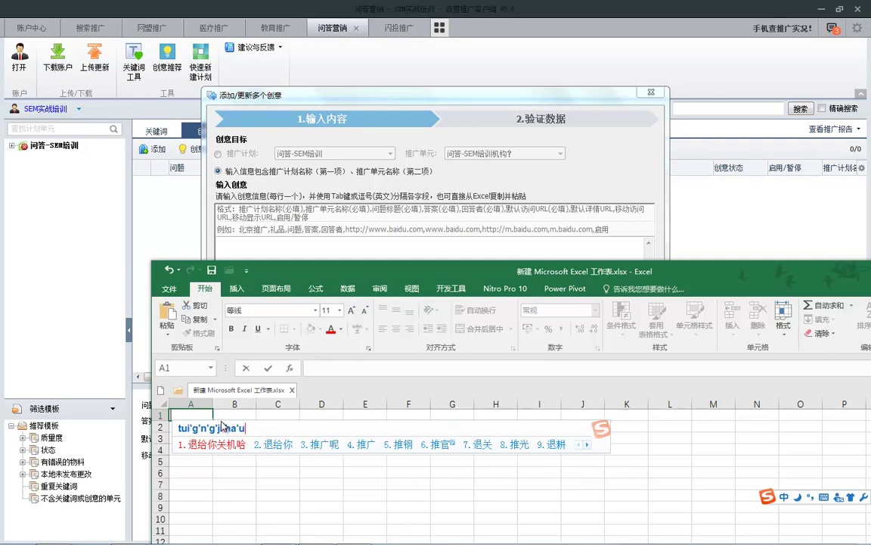
pyautogui.press('BackSpace')
pyautogui.press('BackSpace')
pyautogui.press('BackSpace')
pyautogui.press('BackSpace')
pyautogui.press('BackSpace')
pyautogui.press('BackSpace')
pyautogui.press('BackSpace')
pyautogui.write('iguanghua')
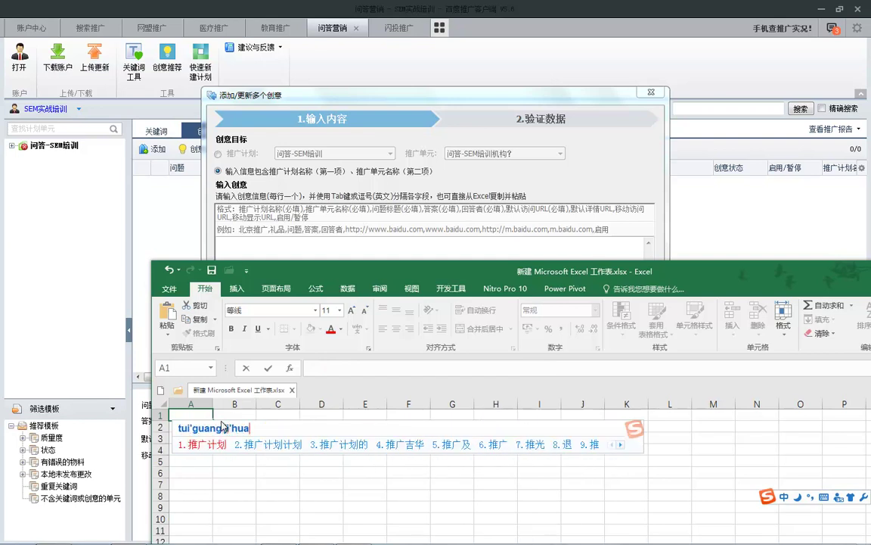
pyautogui.press('space')
pyautogui.press('Tab')
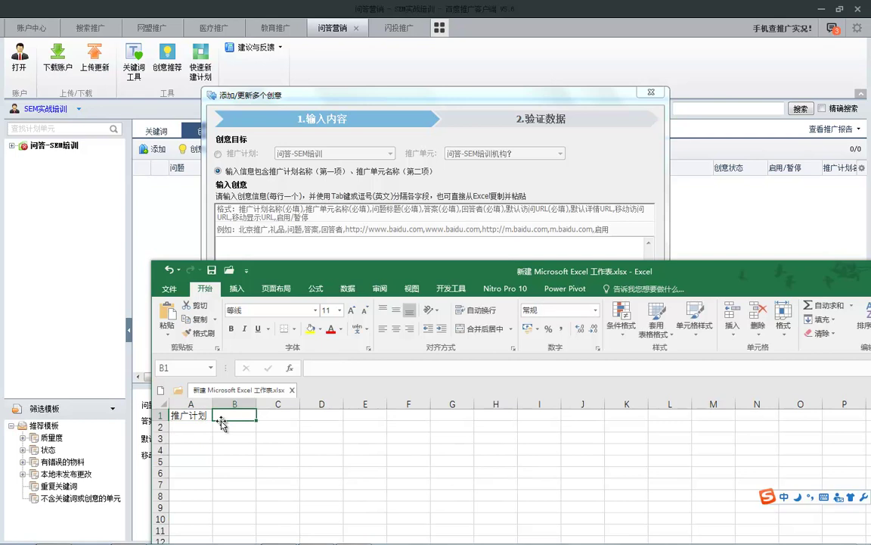
# Step: Enter the column heading 推广单元 in cell B1
pyautogui.write('tuiguang')
pyautogui.press('space')
pyautogui.write('danyua')
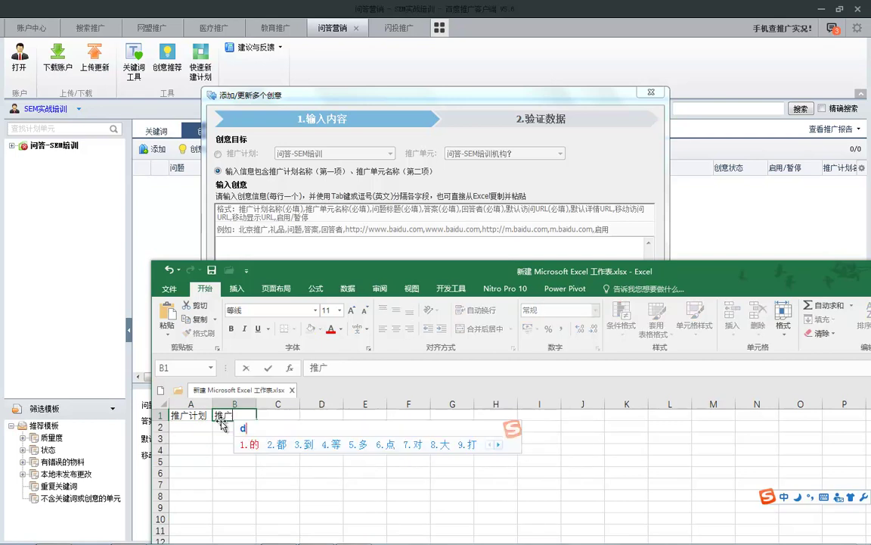
pyautogui.write('n')
pyautogui.press('space')
pyautogui.press('Tab')
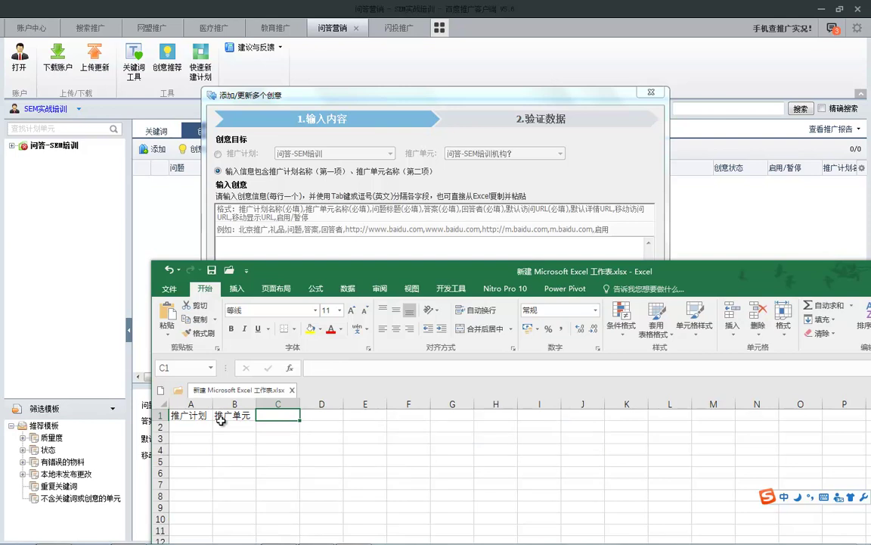
# Step: Enter the column heading 问题标题 in cell C1
pyautogui.write('wenti')
pyautogui.press('space')
pyautogui.write("biao'ti")
pyautogui.press('space')
pyautogui.press('Tab')
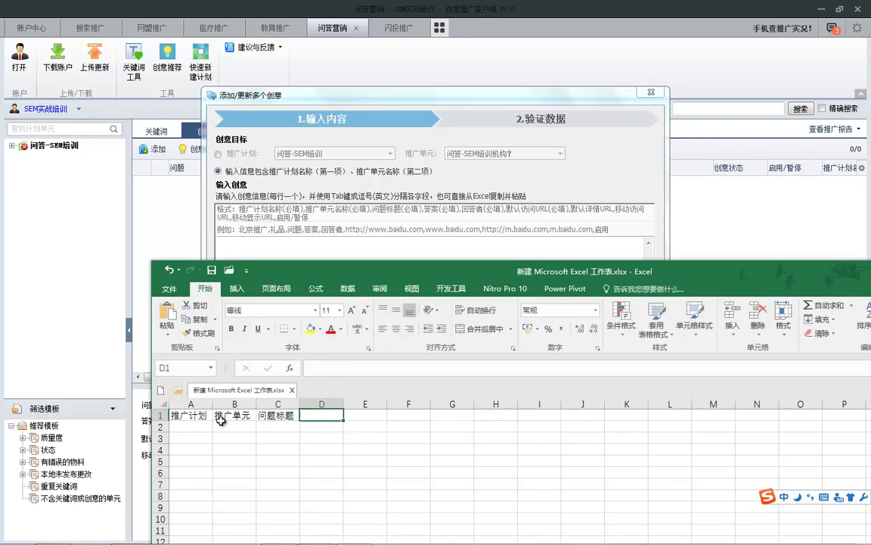
# Step: Enter the column headings 答案 in D1 and 回答者 in E1
pyautogui.write('daan')
pyautogui.press('space')
pyautogui.press('Tab')
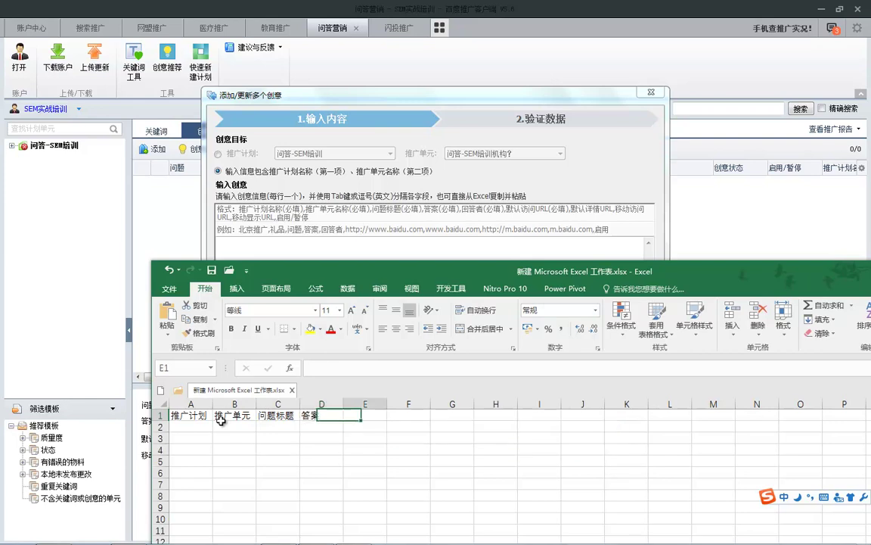
pyautogui.write('huidazhe')
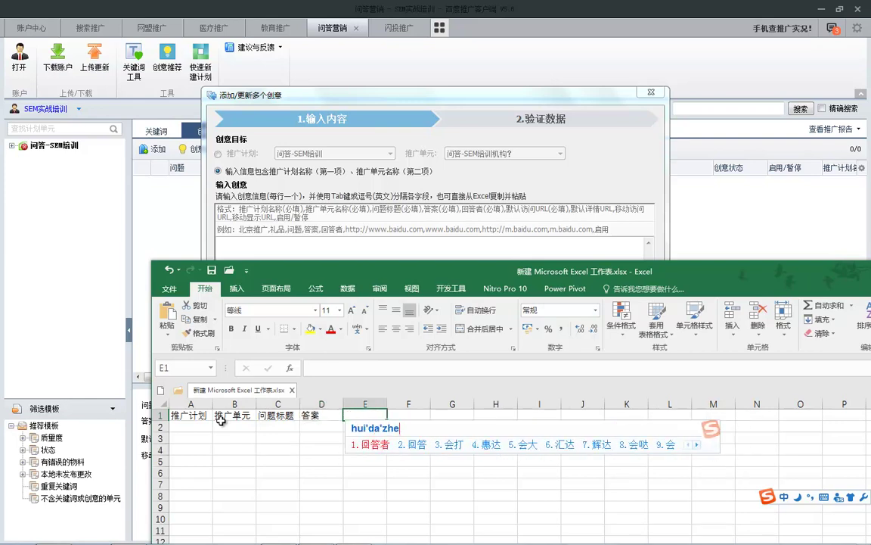
pyautogui.press('space')
pyautogui.press('Tab')
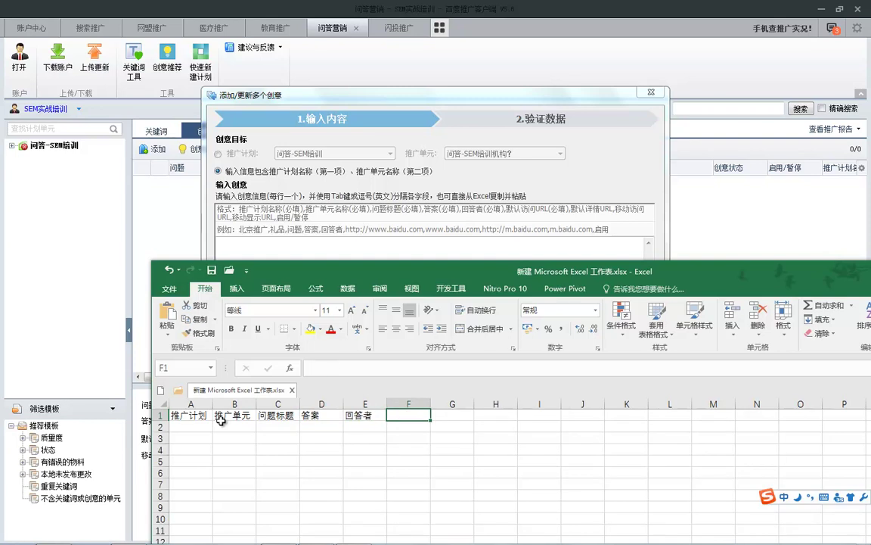
# Step: Enter the column heading 访问URL in cell F1
pyautogui.write('fangwen')
pyautogui.press('space')
pyautogui.write('URL')
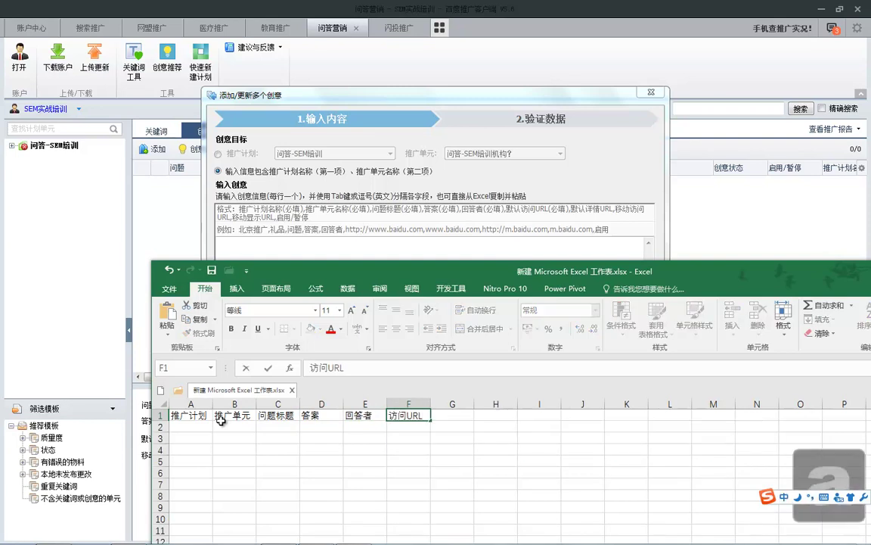
pyautogui.press('Tab')
pyautogui.press('shift')
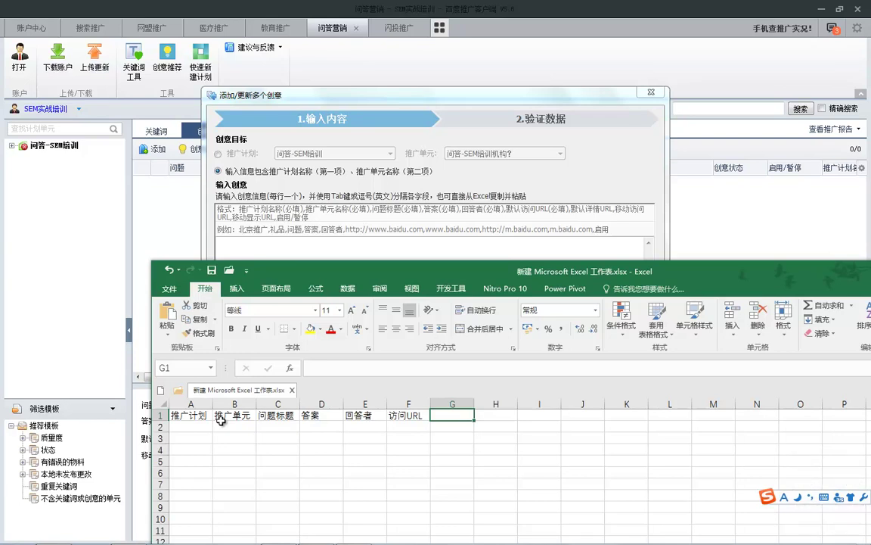
pyautogui.write('XIANGXIA')
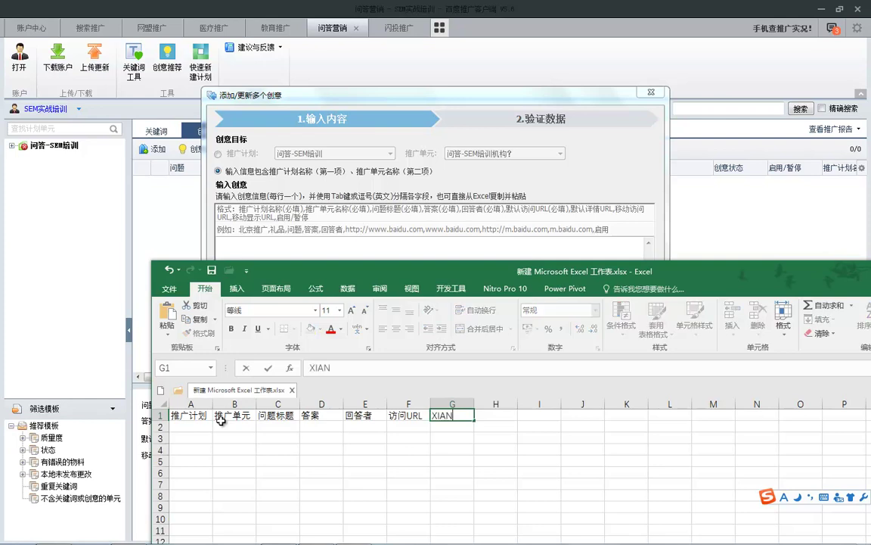
pyautogui.press('capslock')
pyautogui.press('BackSpace')
pyautogui.press('BackSpace')
pyautogui.press('BackSpace')
pyautogui.press('BackSpace')
pyautogui.press('BackSpace')
pyautogui.press('BackSpace')
pyautogui.press('BackSpace')
pyautogui.press('BackSpace')
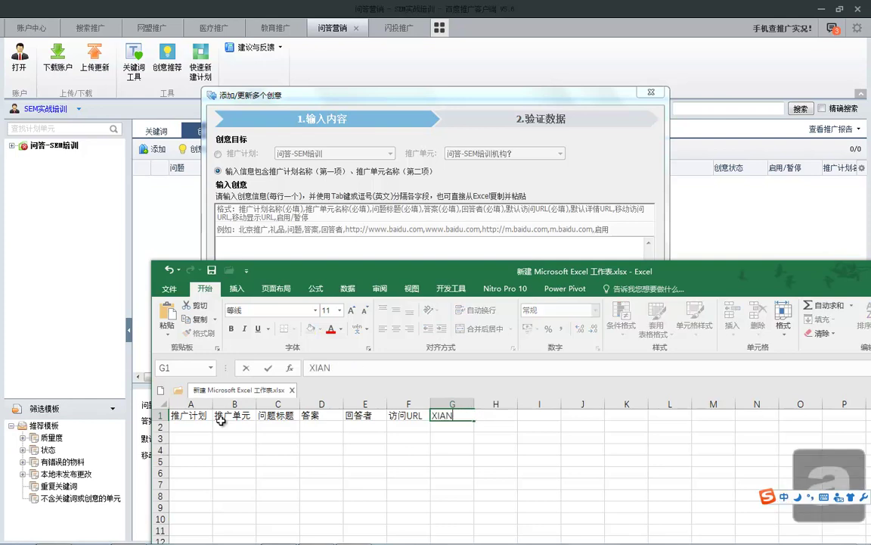
pyautogui.write('xiang')
pyautogui.press('Escape')
# Step: Enter the column heading 显示URL in cell G1
pyautogui.write('xian')
pyautogui.press('space')
pyautogui.write('shi')
pyautogui.press('space')
pyautogui.press('capslock')
pyautogui.write('URL')
pyautogui.press('capslock')
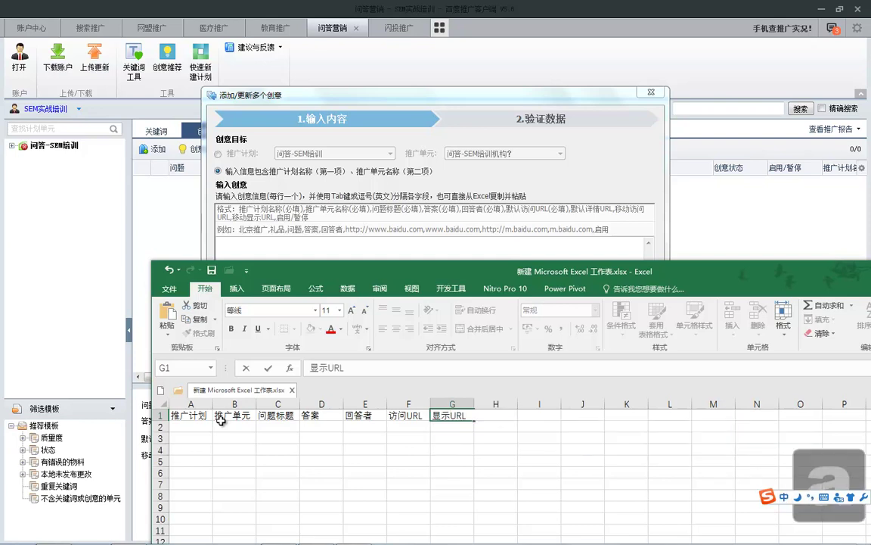
pyautogui.press('Tab')
# Step: Enter the column heading 移动URL in cell H1
pyautogui.write('yidong')
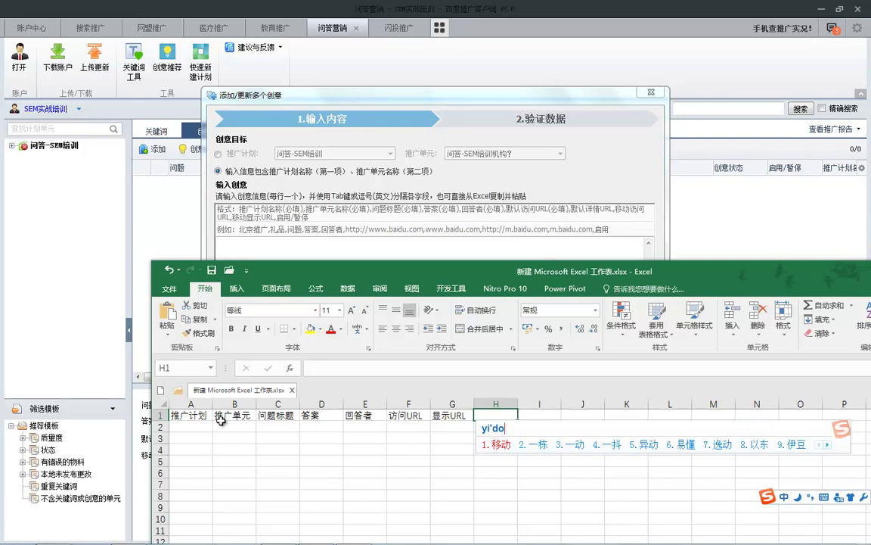
pyautogui.press('space')
pyautogui.press('capslock')
pyautogui.write('URL')
pyautogui.press('capslock')
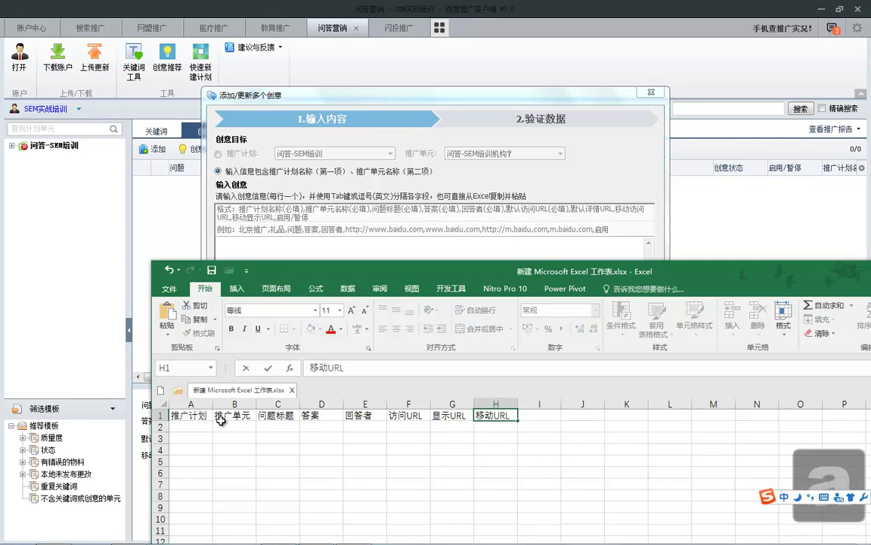
pyautogui.press('Tab')
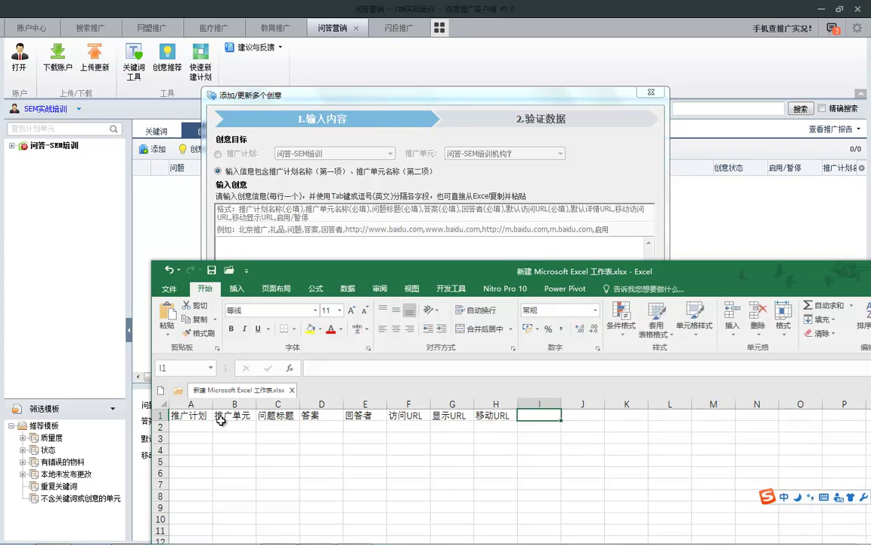
# Step: Complete the header row with 显示URL in cell I1 and 启用 in cell J1
pyautogui.write('xianshi')
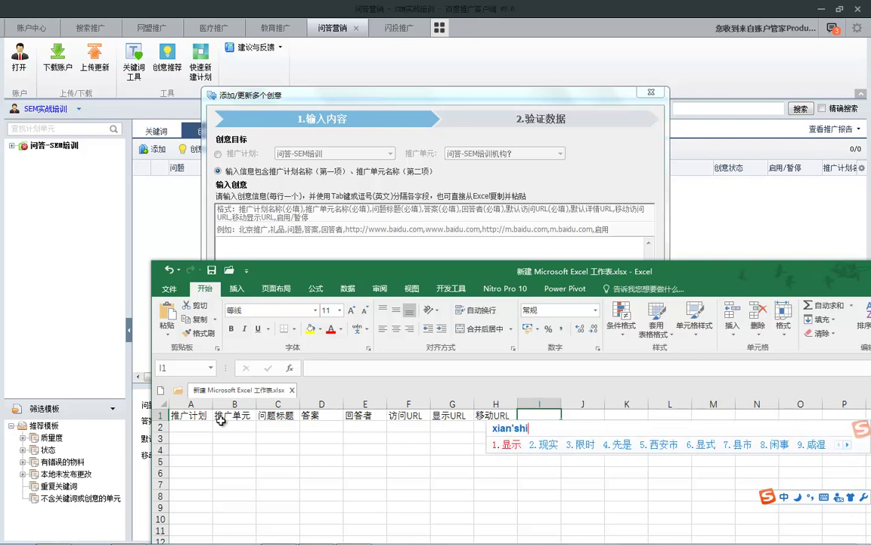
pyautogui.press('space')
pyautogui.press('capslock')
pyautogui.write('URL')
pyautogui.press('capslock')
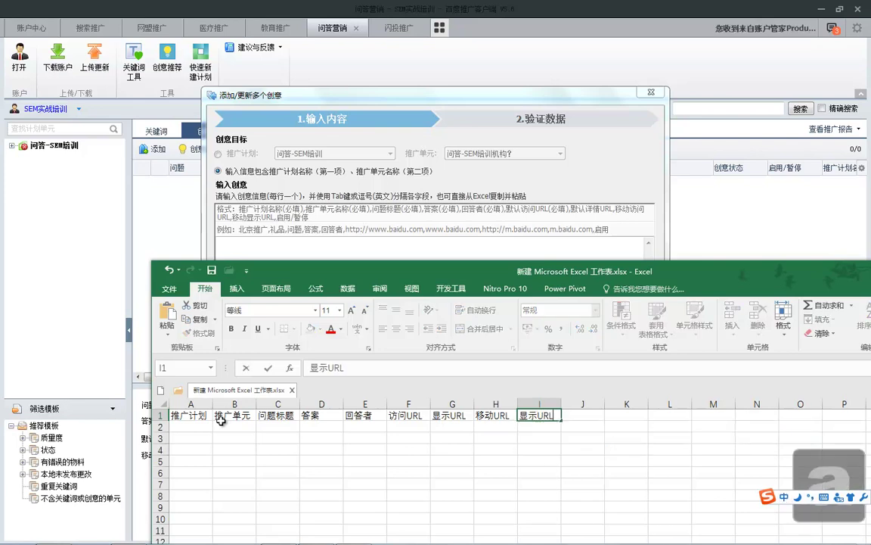
pyautogui.press('Tab')
pyautogui.write('qiyong')
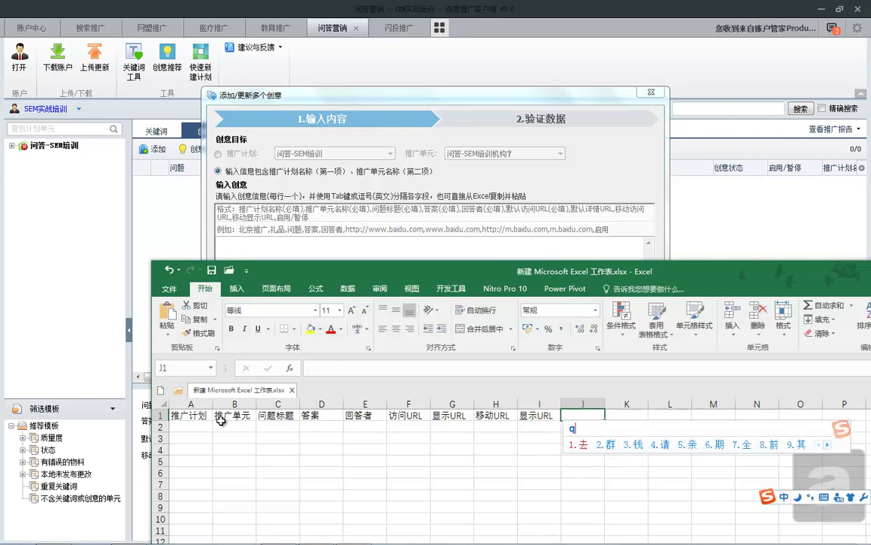
pyautogui.press('space')
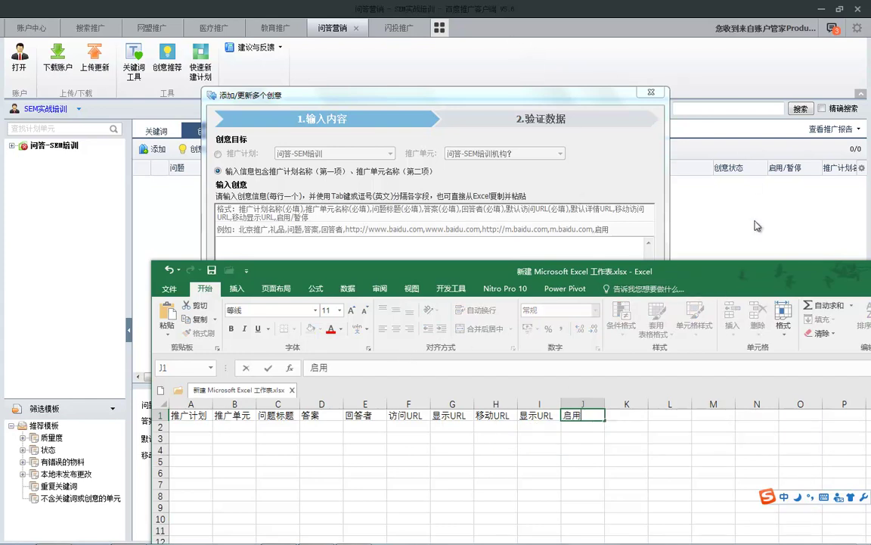
# Step: Enter SEM as the 推广计划 value in A2 and mark out the data rows of the 推广计划 and 推广单元 columns
pyautogui.moveTo(837, 276); pyautogui.dragTo(715, 103)
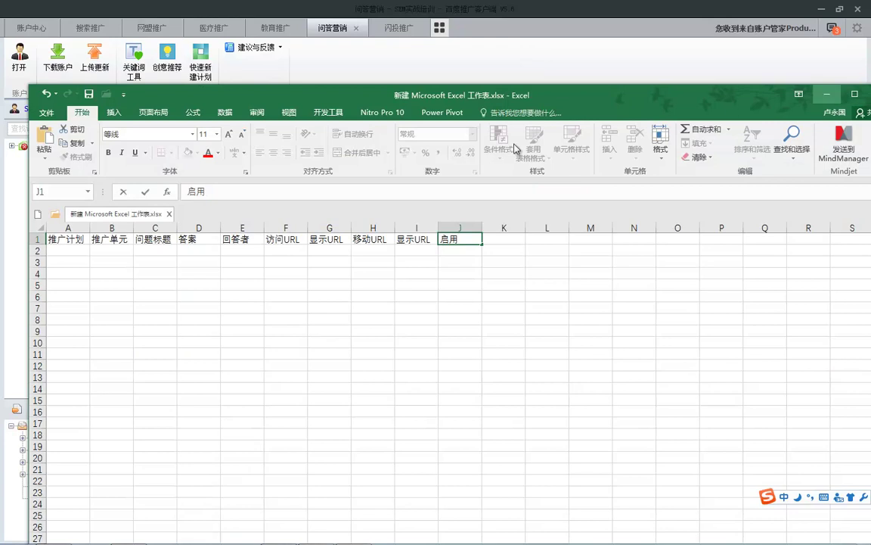
pyautogui.click(69, 250)
pyautogui.write('SEM')
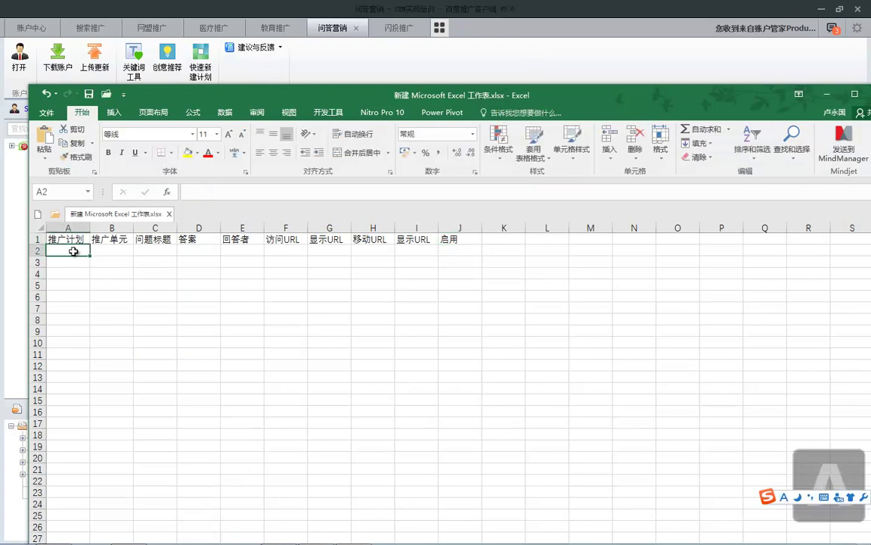
pyautogui.click(140, 305)
pyautogui.moveTo(77, 253); pyautogui.dragTo(81, 437)
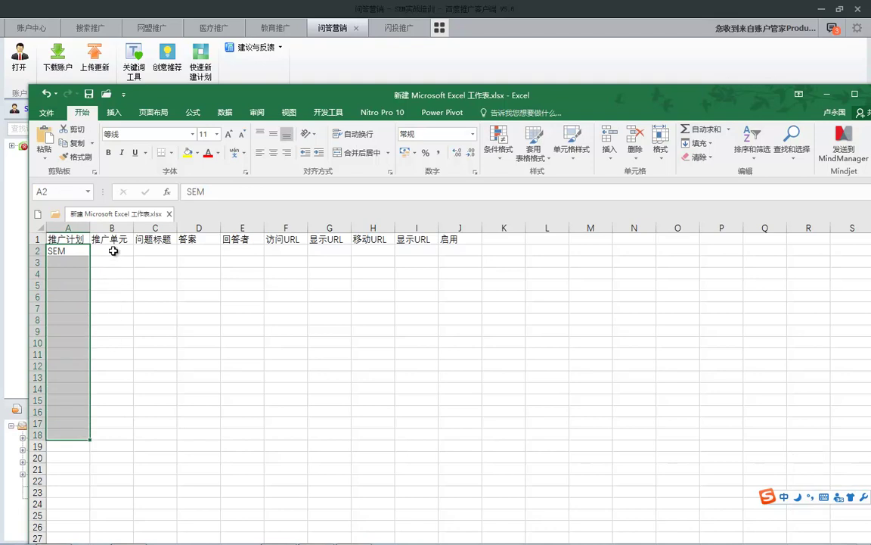
pyautogui.moveTo(113, 252); pyautogui.dragTo(129, 373)
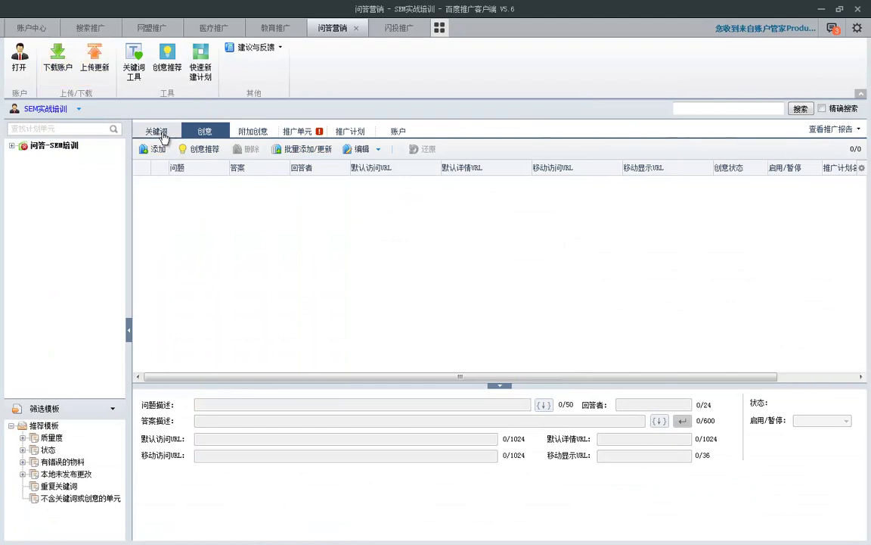
# Step: In 百度推广客户端, open the 搜索推广 keyword list and select all its keywords, and switch back to the Excel workbook
pyautogui.click(162, 134)
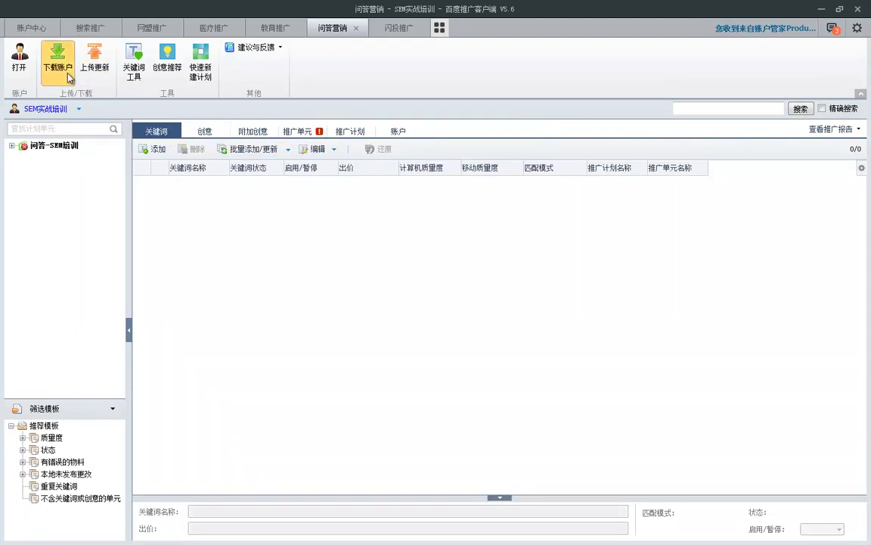
pyautogui.click(38, 32)
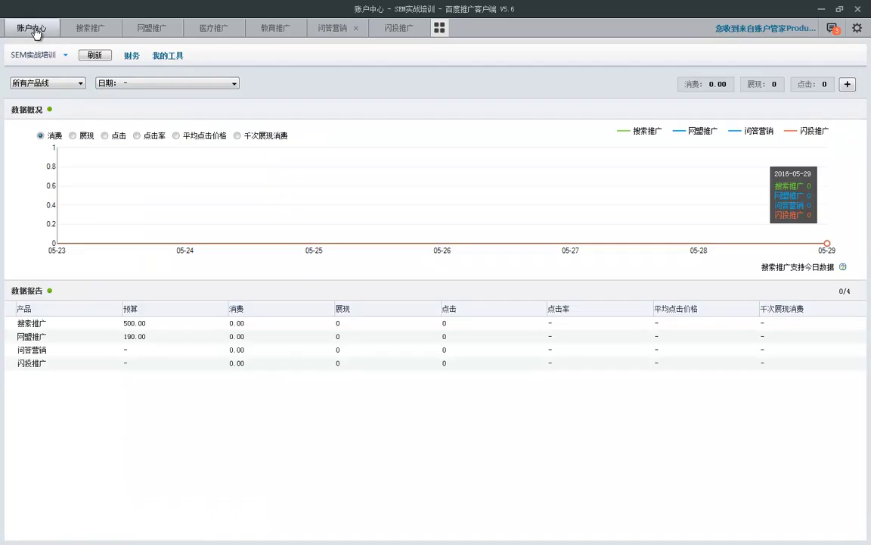
pyautogui.click(82, 32)
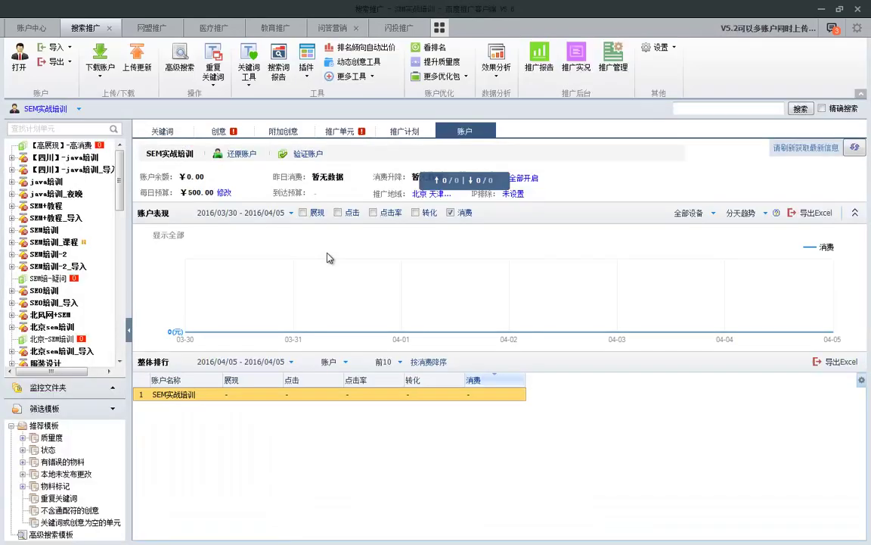
pyautogui.click(162, 131)
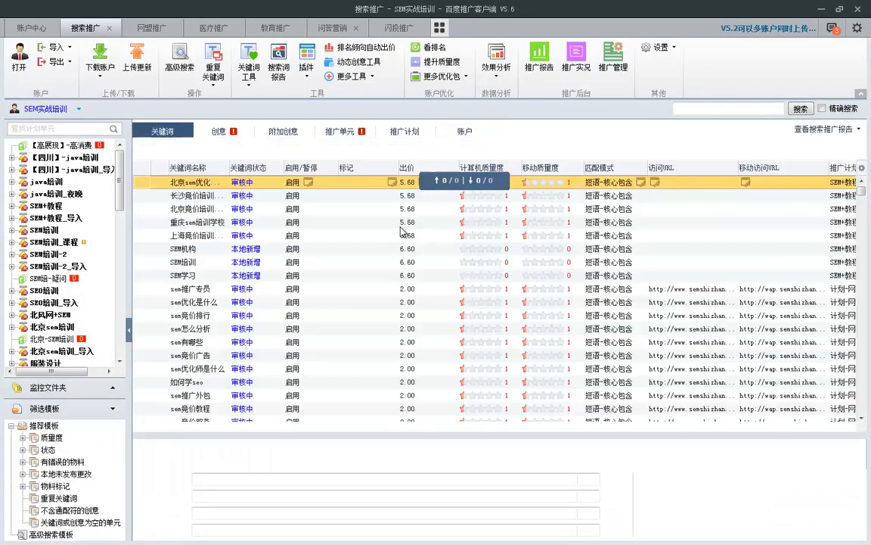
pyautogui.click(299, 251)
pyautogui.hotkey('ctrl', 'a')
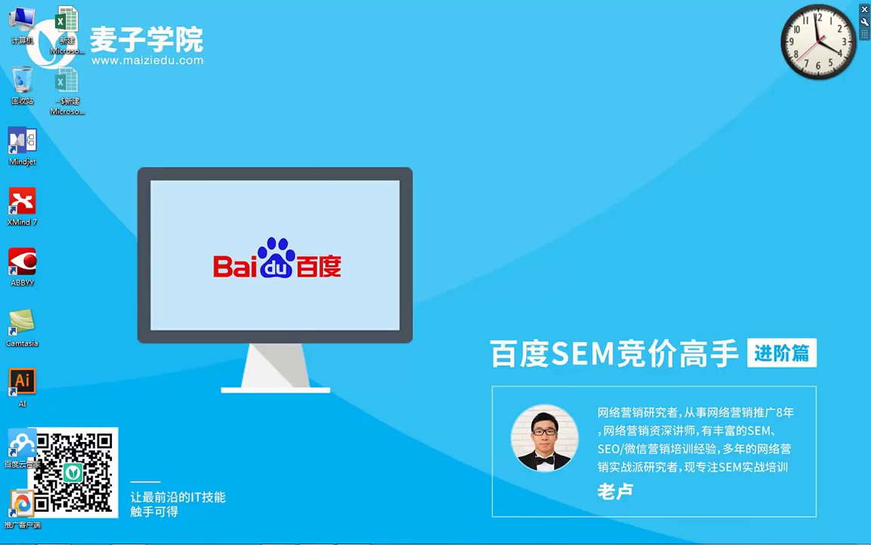
pyautogui.click(351, 530)
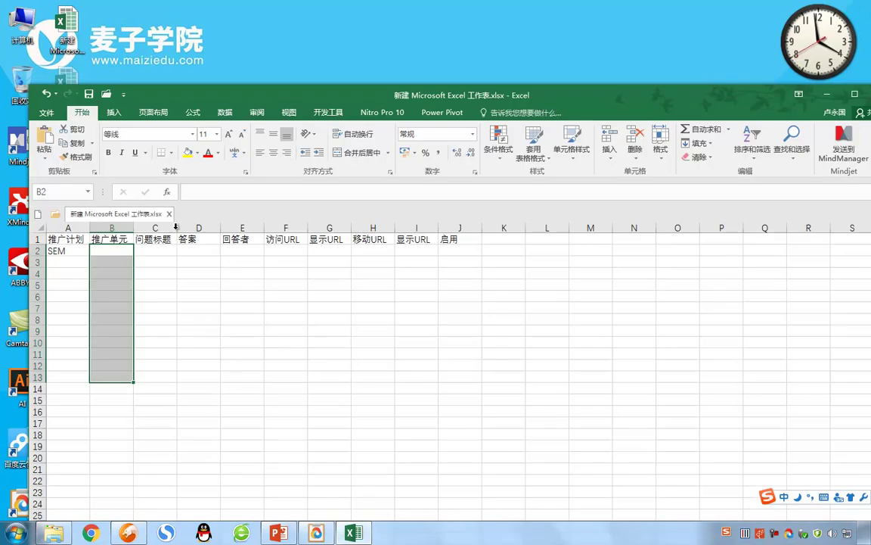
# Step: Add a new worksheet to the maximized workbook and paste the copied keyword list into it starting at A1
pyautogui.doubleClick(772, 91)
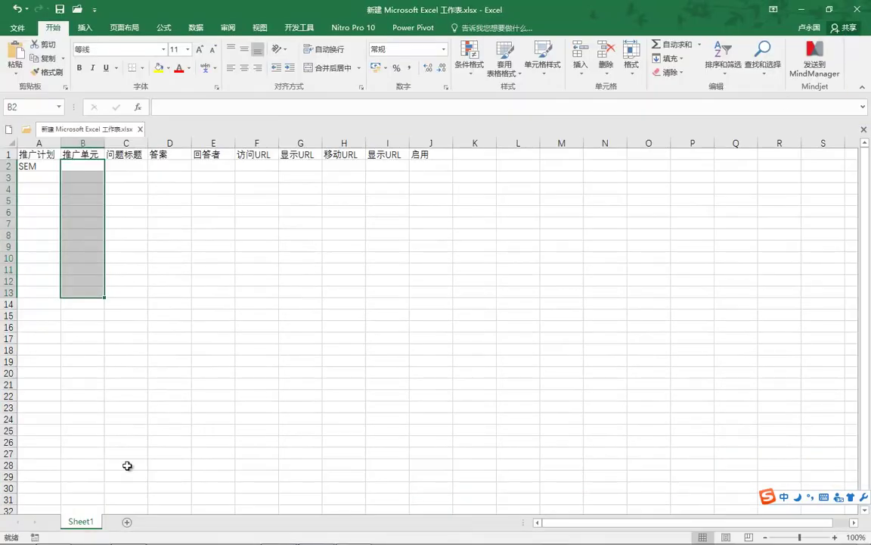
pyautogui.click(127, 522)
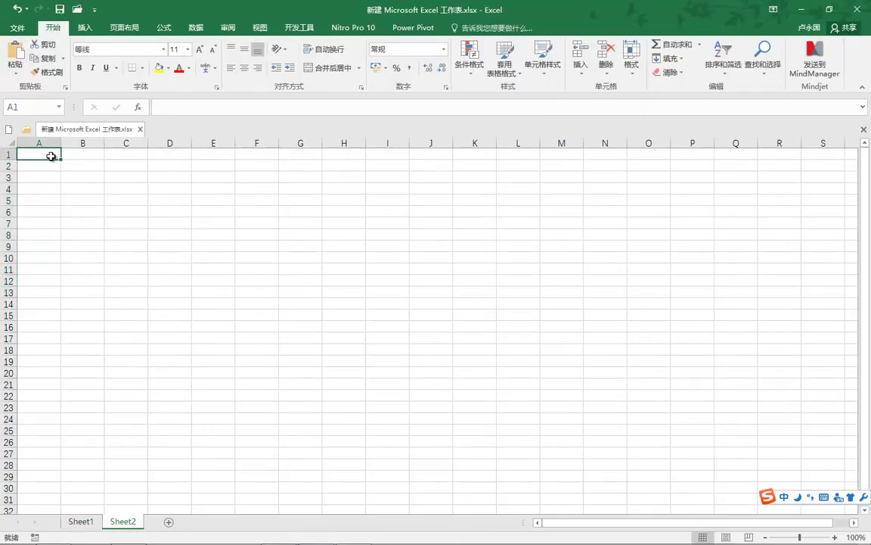
pyautogui.hotkey('ctrl', 'v')
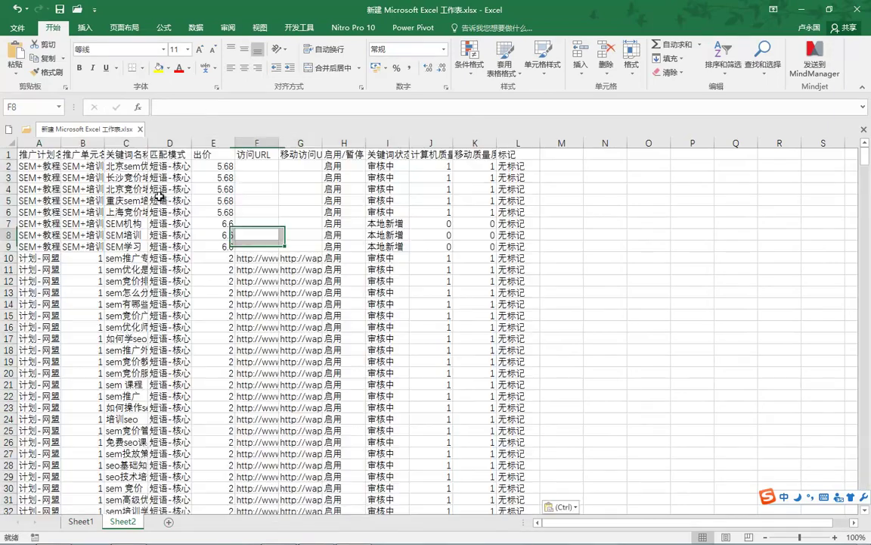
# Step: Delete columns C to L and the header row in Sheet2, leaving only the plan and unit name columns
pyautogui.moveTo(127, 143); pyautogui.dragTo(513, 143)
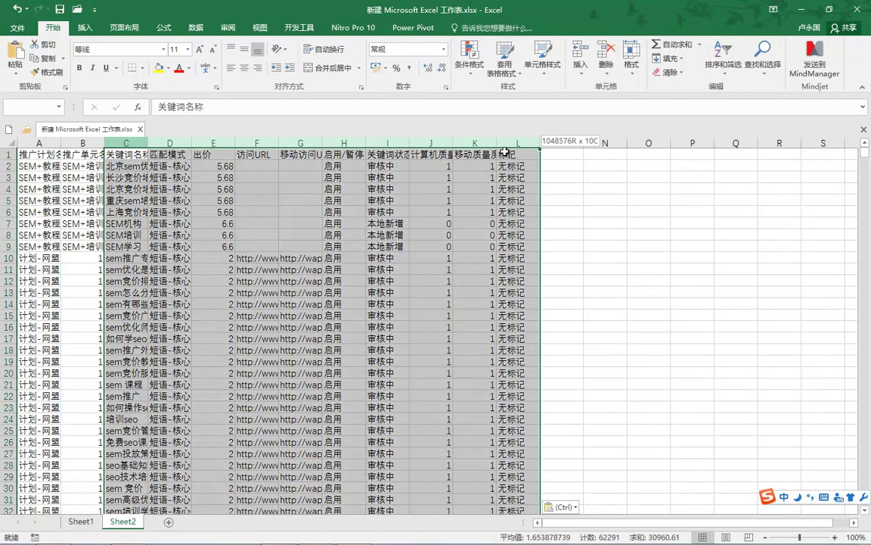
pyautogui.rightClick(511, 144)
pyautogui.click(535, 243)
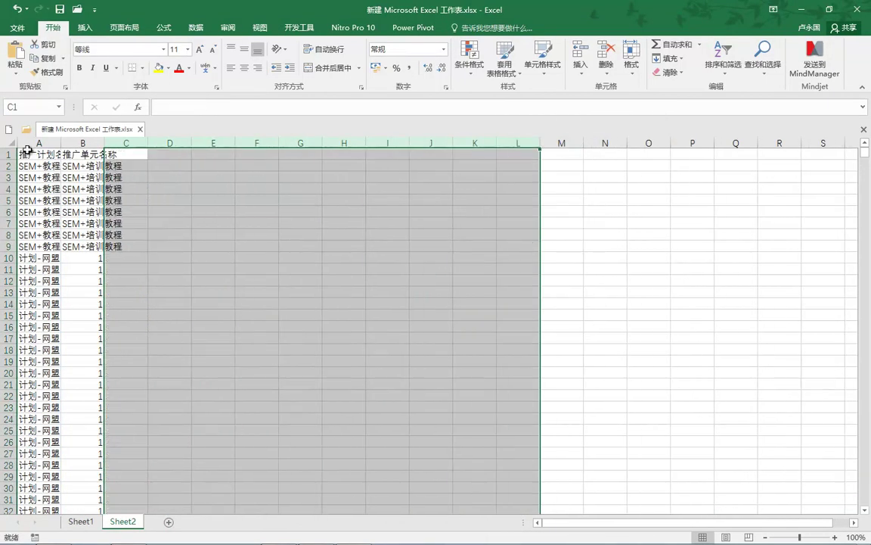
pyautogui.rightClick(9, 154)
pyautogui.click(43, 249)
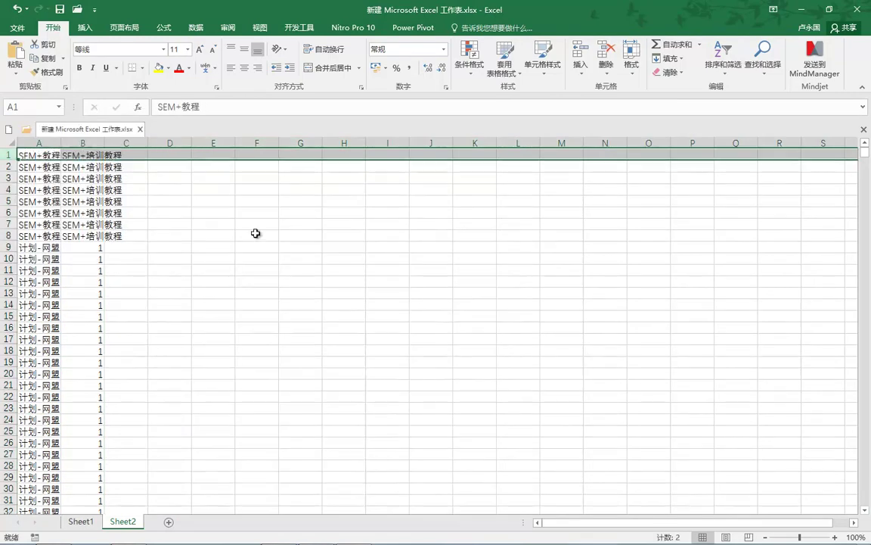
pyautogui.click(255, 233)
# Step: Remove the duplicate rows from Sheet2, extending the selection to both columns and comparing only column B
pyautogui.click(97, 141)
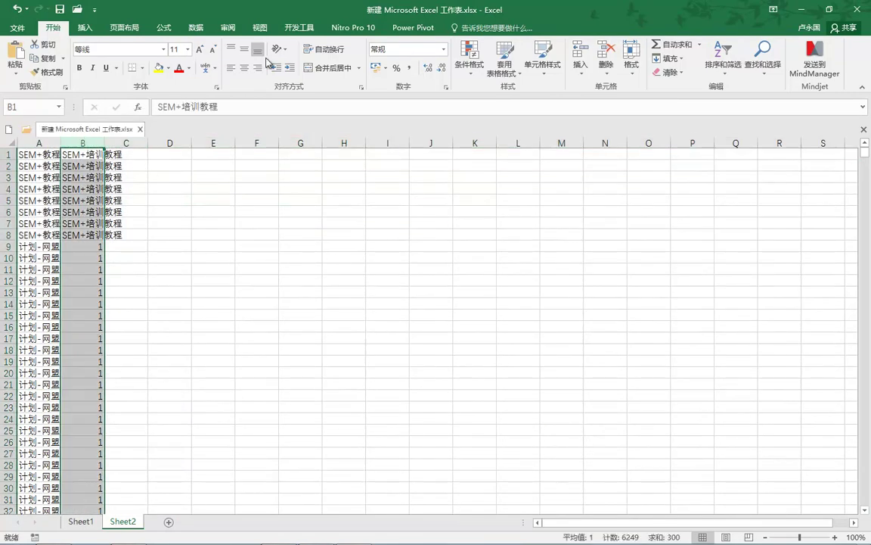
pyautogui.click(196, 27)
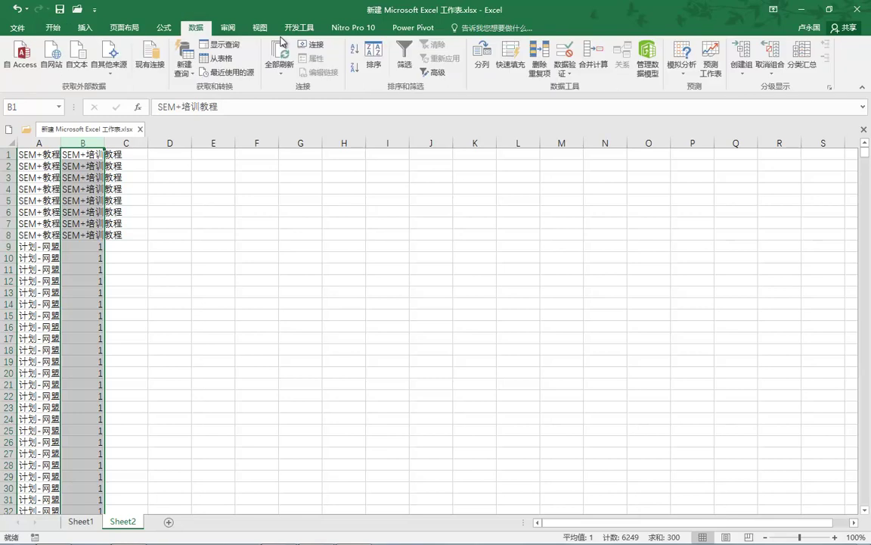
pyautogui.click(539, 61)
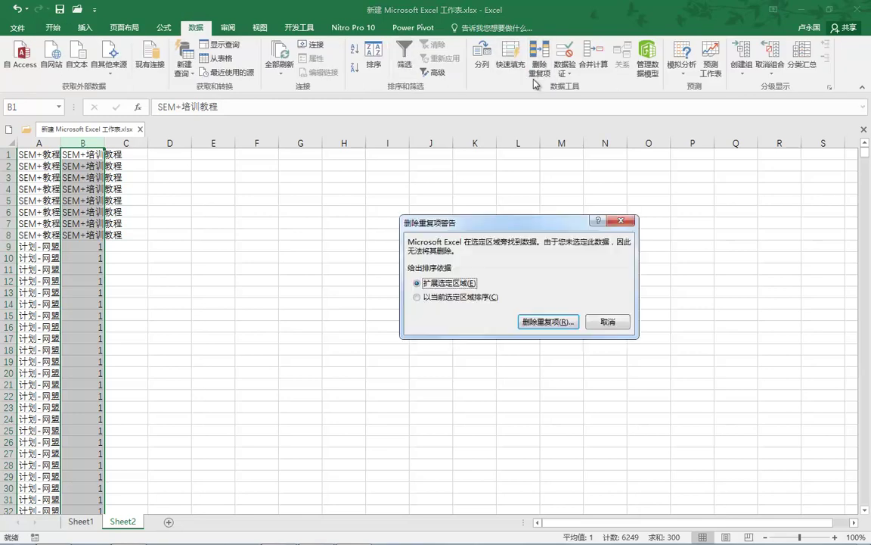
pyautogui.click(534, 322)
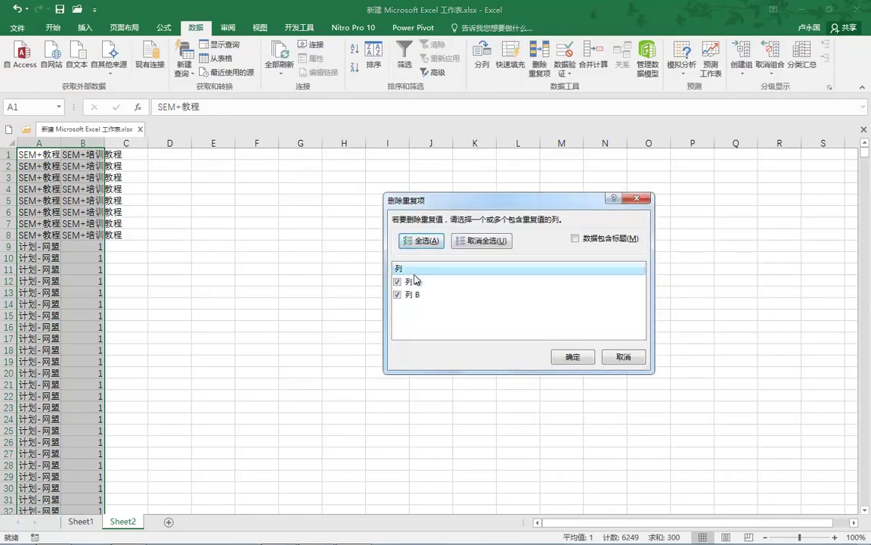
pyautogui.click(398, 281)
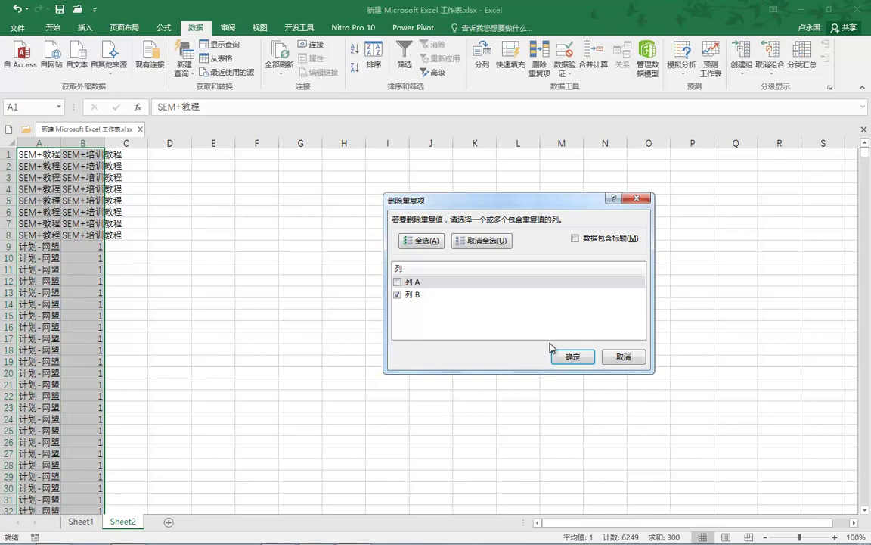
pyautogui.click(572, 356)
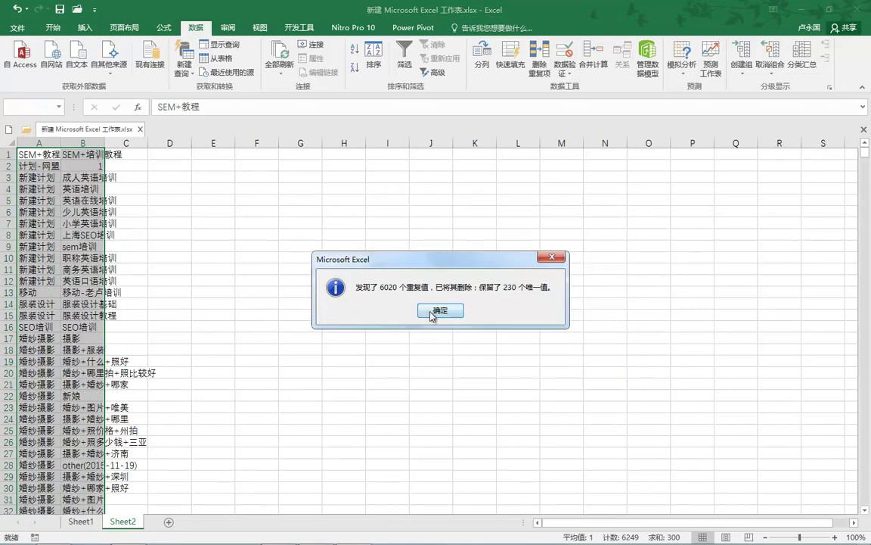
pyautogui.click(432, 311)
pyautogui.click(388, 303)
# Step: Copy range A1:C30 from Sheet2 and paste it into Sheet1 starting at A2, below the column headings
pyautogui.moveTo(30, 154); pyautogui.dragTo(115, 490)
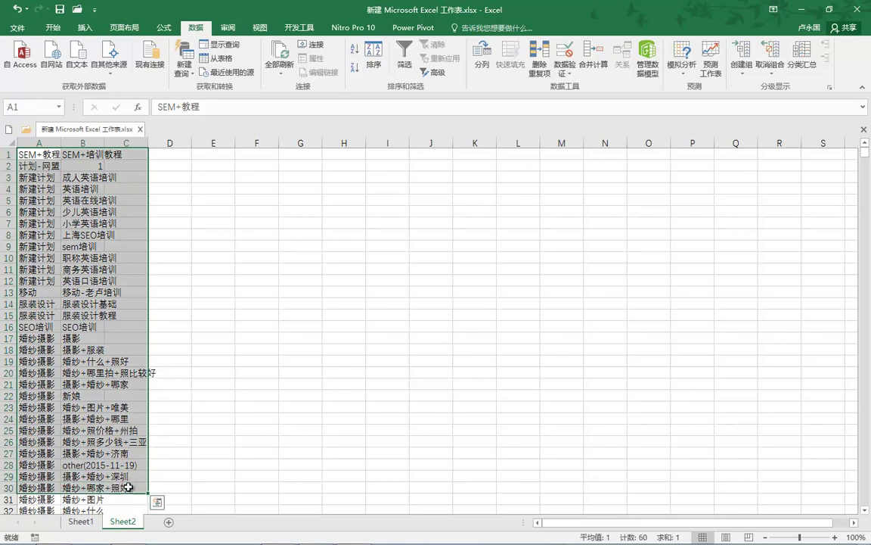
pyautogui.hotkey('ctrl', 'c')
pyautogui.click(802, 14)
pyautogui.moveTo(350, 535)
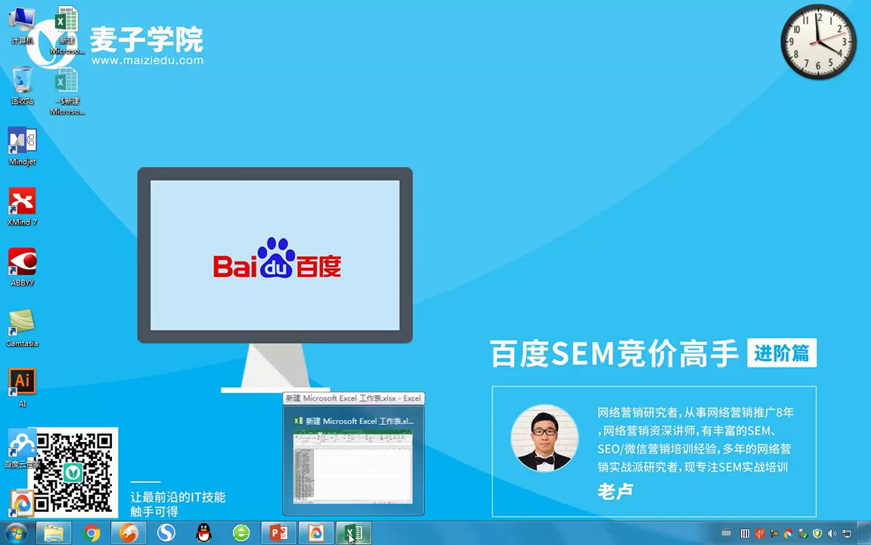
pyautogui.click(316, 478)
pyautogui.click(78, 522)
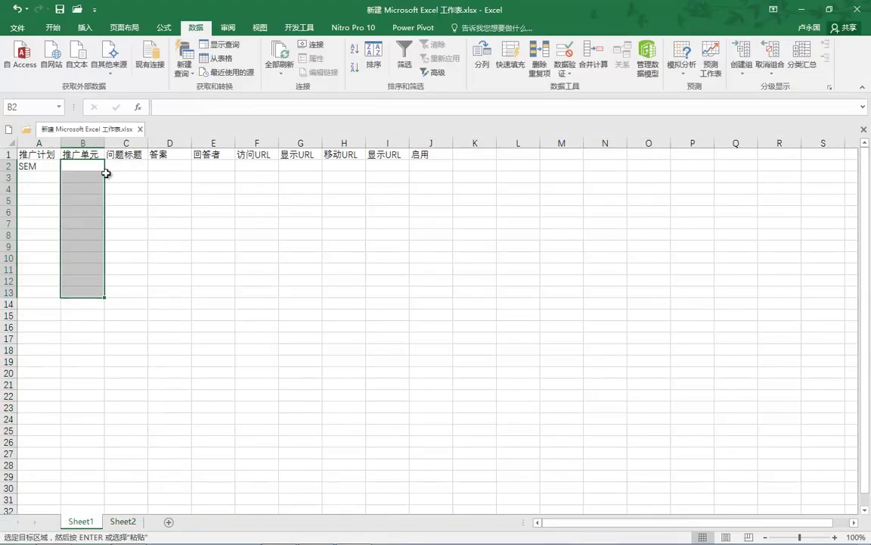
pyautogui.click(37, 165)
pyautogui.hotkey('ctrl', 'v')
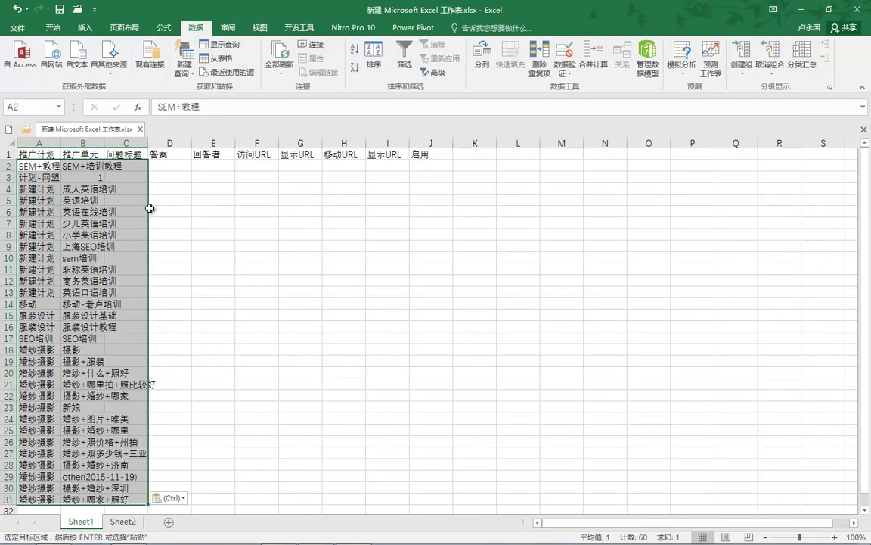
pyautogui.click(212, 222)
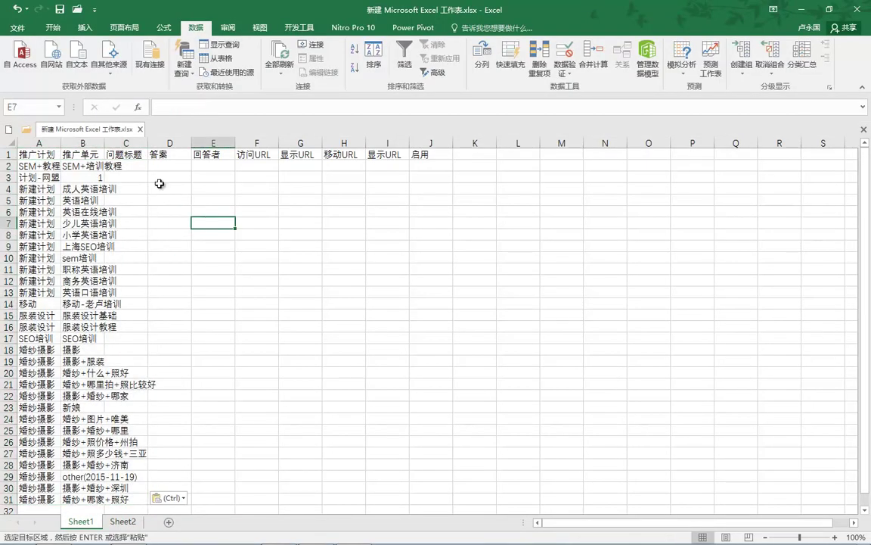
# Step: Delete the heading row from Sheet1 so that the table contains only data rows
pyautogui.click(83, 165)
pyautogui.moveTo(101, 171); pyautogui.dragTo(108, 170)
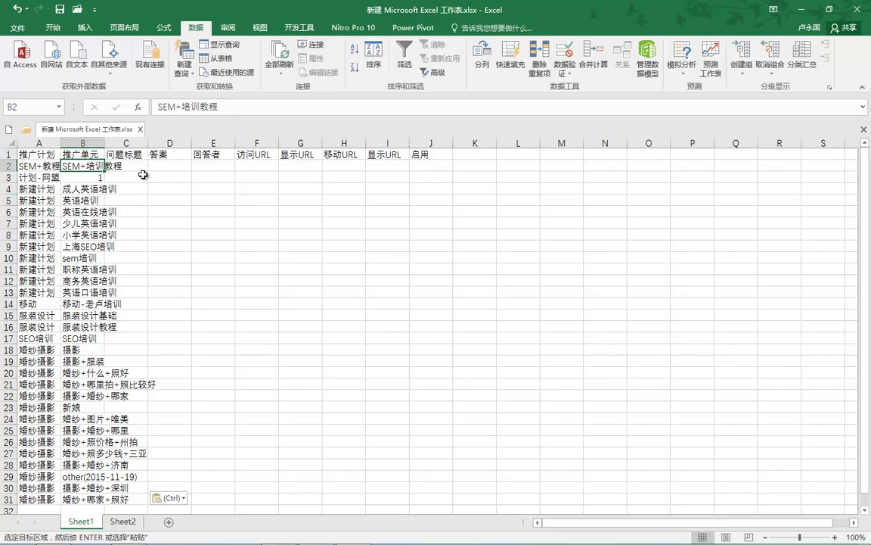
pyautogui.moveTo(32, 166); pyautogui.dragTo(437, 488)
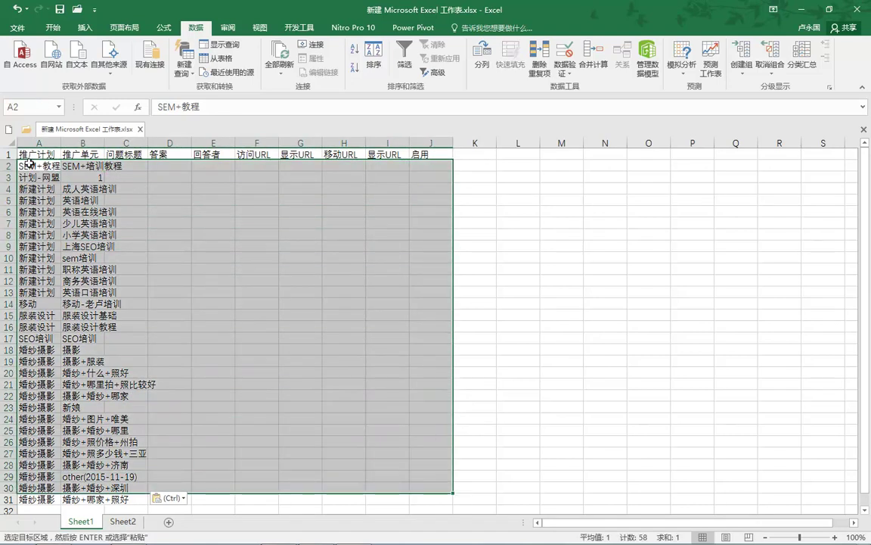
pyautogui.click(8, 154)
pyautogui.rightClick(8, 154)
pyautogui.press('Escape')
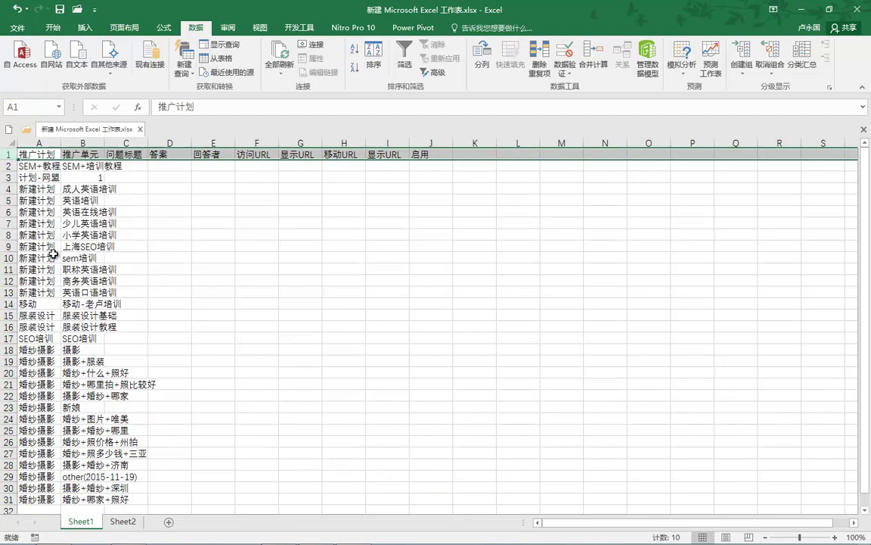
# Step: Select the data range A1:I30 in Sheet1 and copy it
pyautogui.click(33, 156)
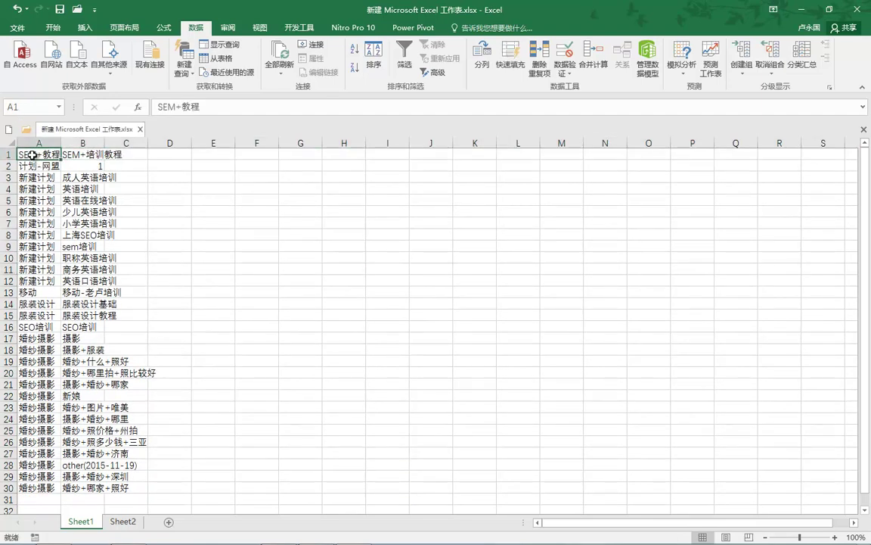
pyautogui.hotkey('ctrl', 'a')
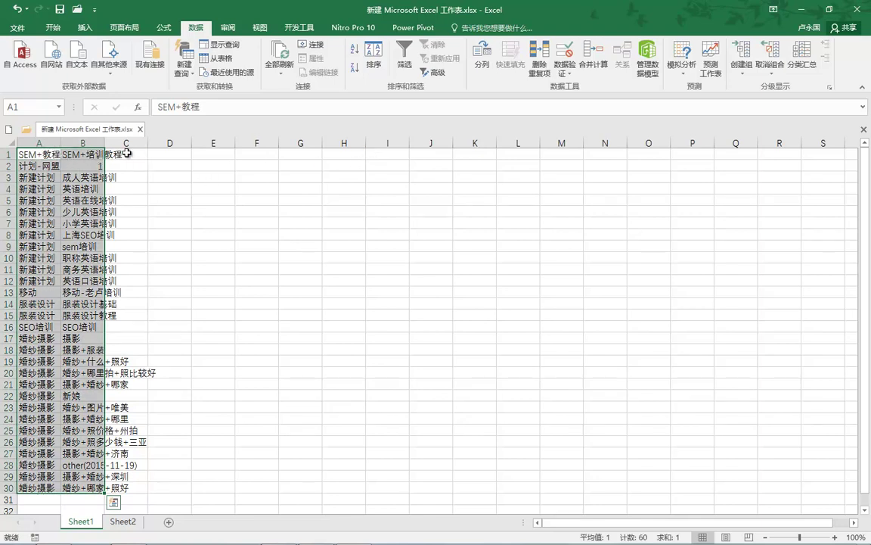
pyautogui.moveTo(20, 153); pyautogui.dragTo(387, 488)
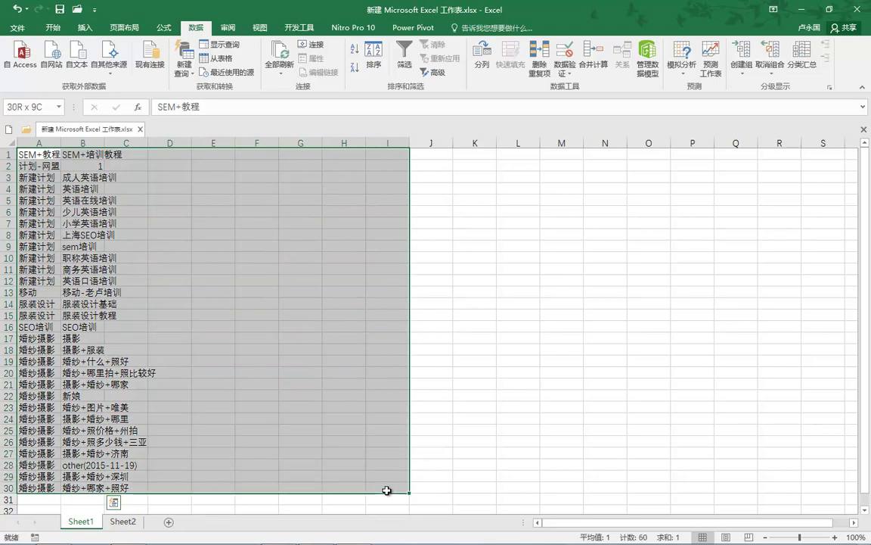
pyautogui.hotkey('ctrl', 'c')
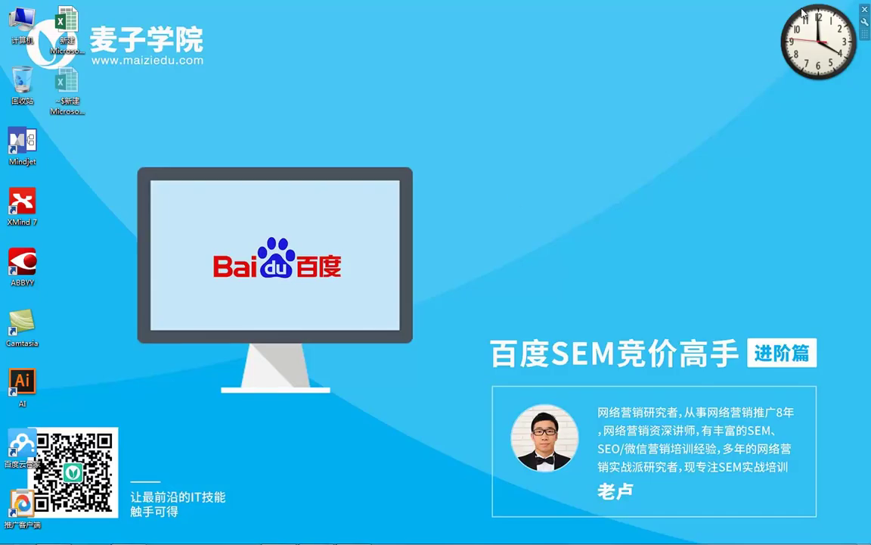
# Step: Switch to 百度推广客户端 and open the 问答营销 section
pyautogui.moveTo(369, 518)
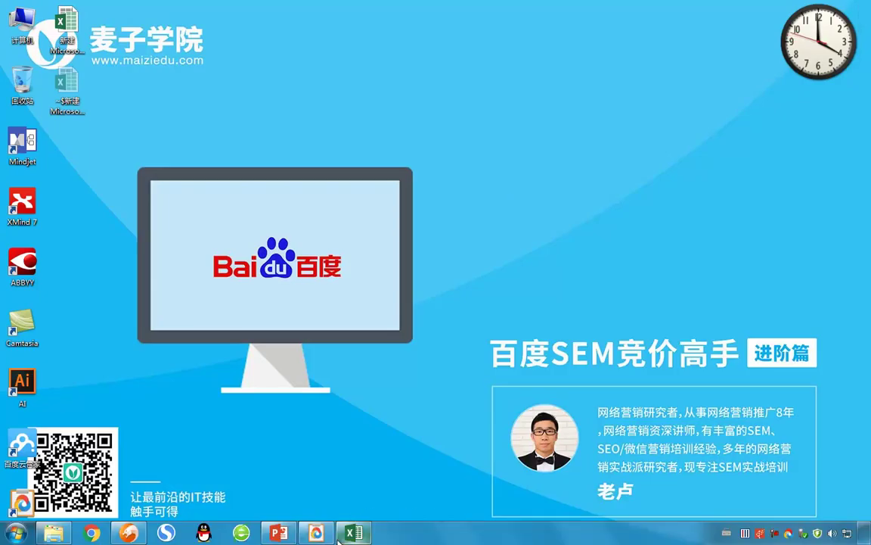
pyautogui.moveTo(348, 536)
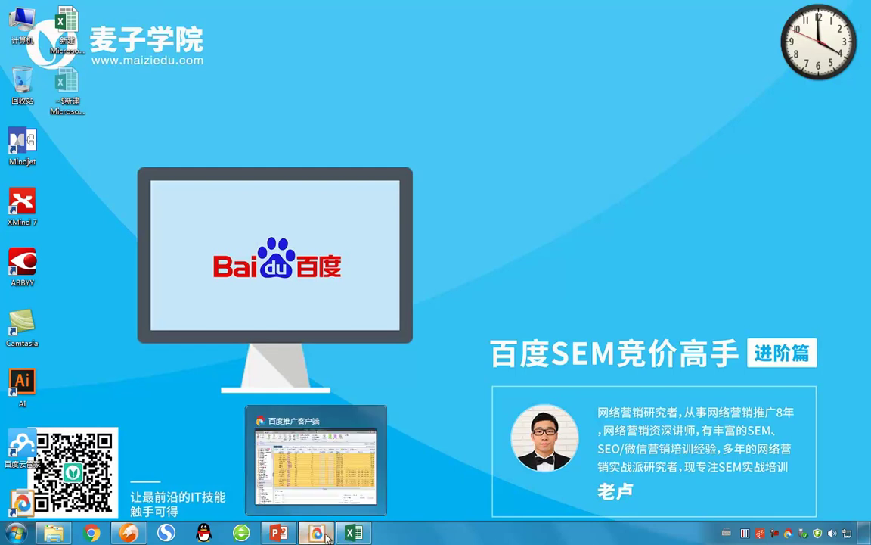
pyautogui.click(316, 533)
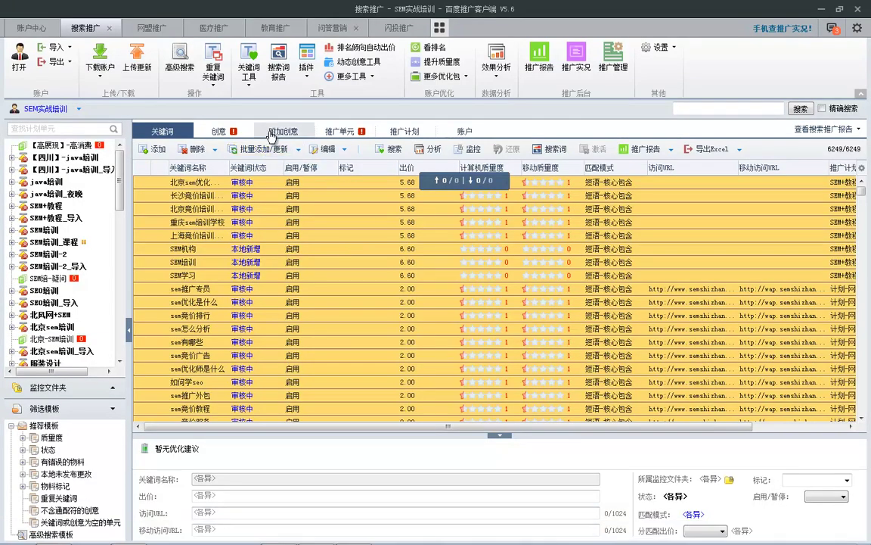
pyautogui.click(249, 133)
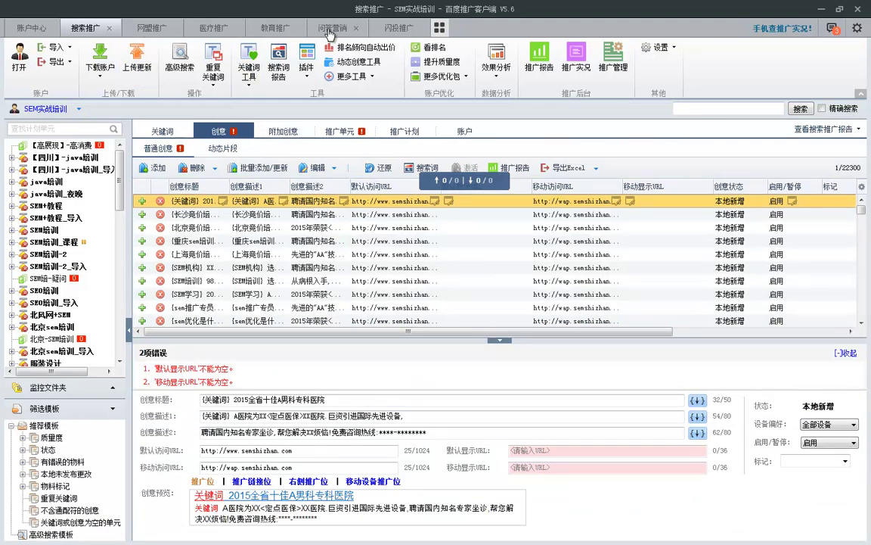
pyautogui.click(304, 29)
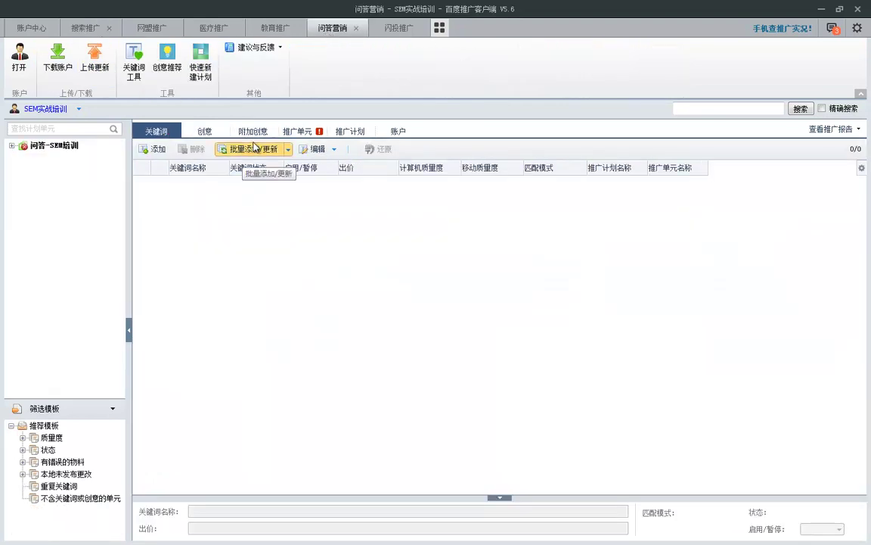
pyautogui.click(255, 147)
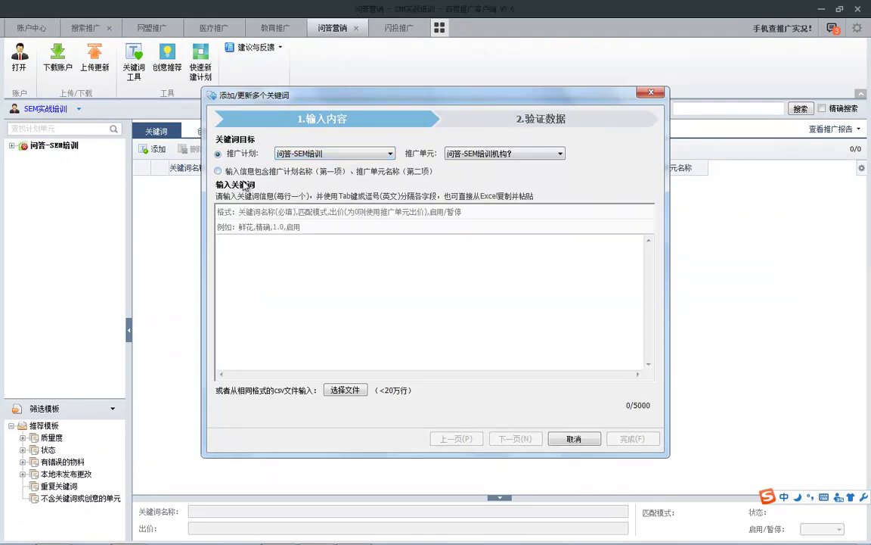
pyautogui.click(218, 171)
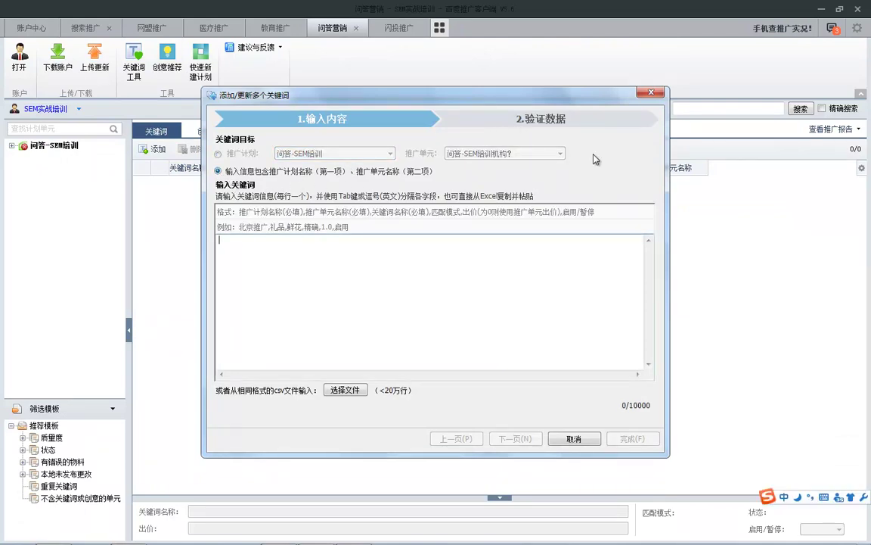
pyautogui.click(649, 94)
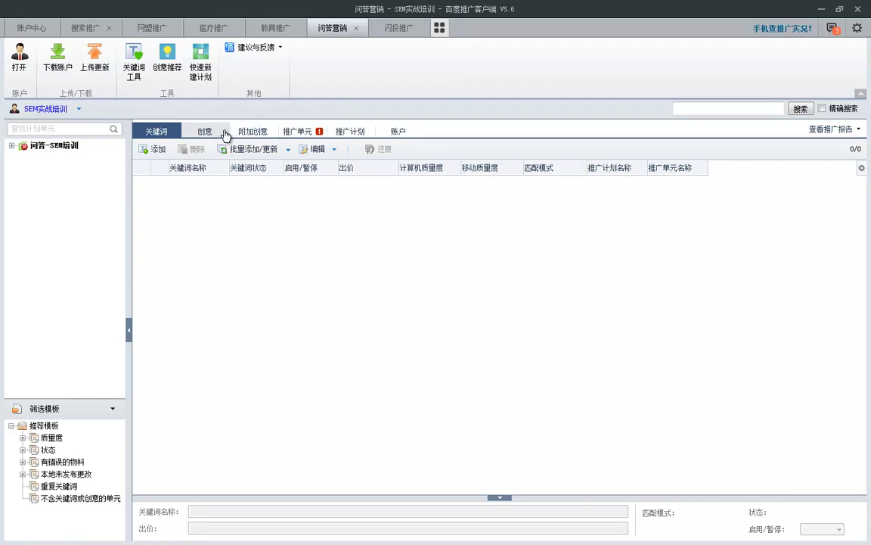
# Step: Start a batch addition of creatives with plan and unit names included in the input, and paste the copied Excel rows as its content
pyautogui.click(221, 132)
pyautogui.click(306, 149)
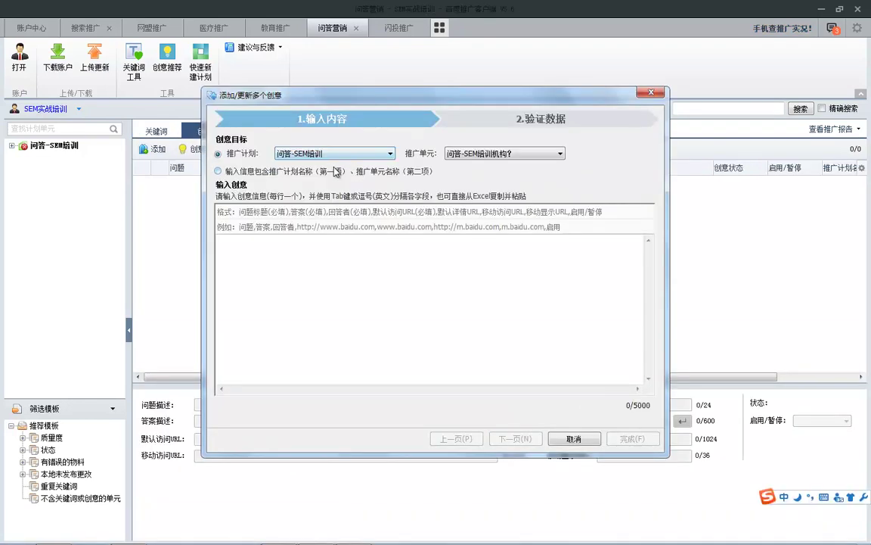
pyautogui.click(261, 174)
pyautogui.click(287, 253)
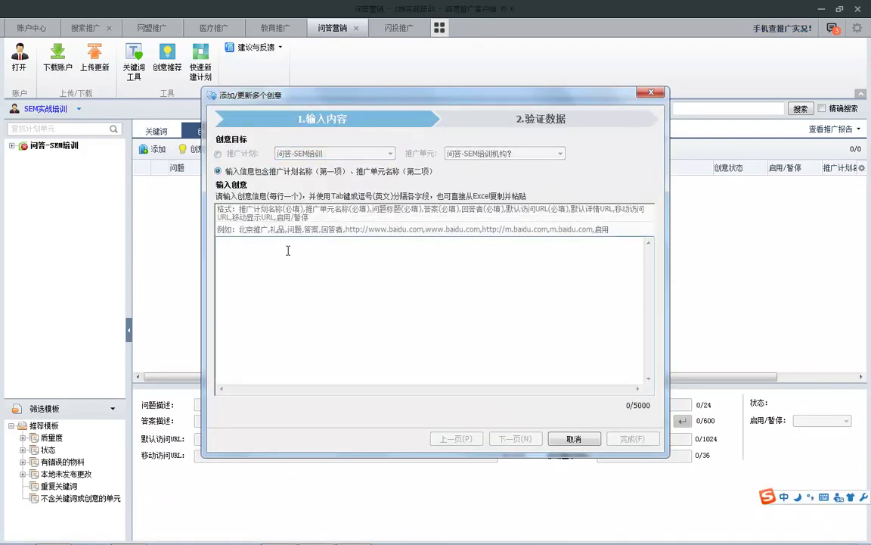
pyautogui.hotkey('ctrl', 'v')
# Step: Clear the pasted rows from the creative input and close the batch-add dialog without adding anything
pyautogui.moveTo(324, 345); pyautogui.dragTo(583, 265)
pyautogui.press('Delete')
pyautogui.click(649, 92)
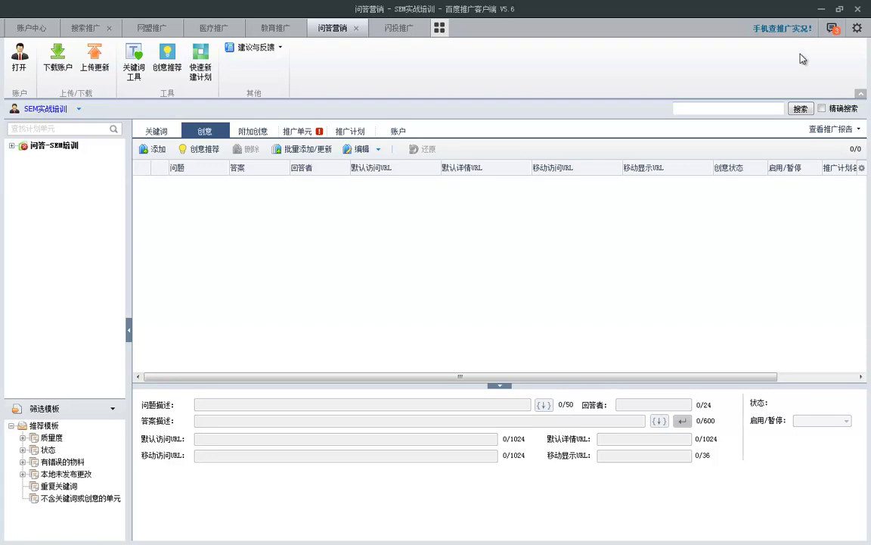
# Step: Open the batch add/update dialog for keywords to view its input format, and close it without adding any keywords
pyautogui.click(158, 132)
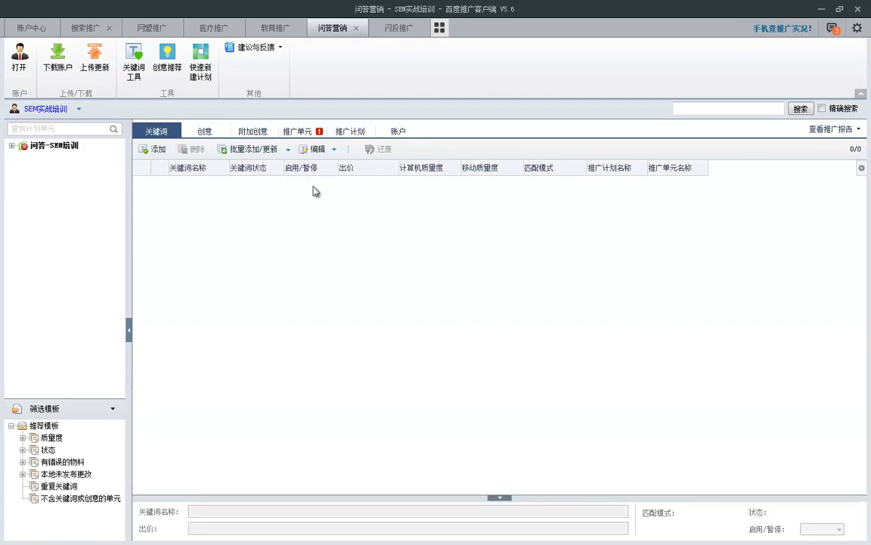
pyautogui.click(259, 155)
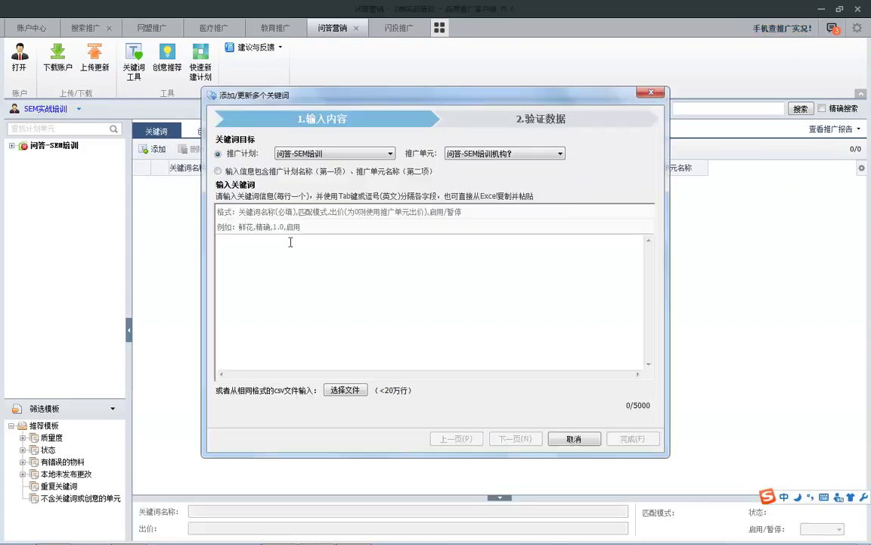
pyautogui.click(651, 93)
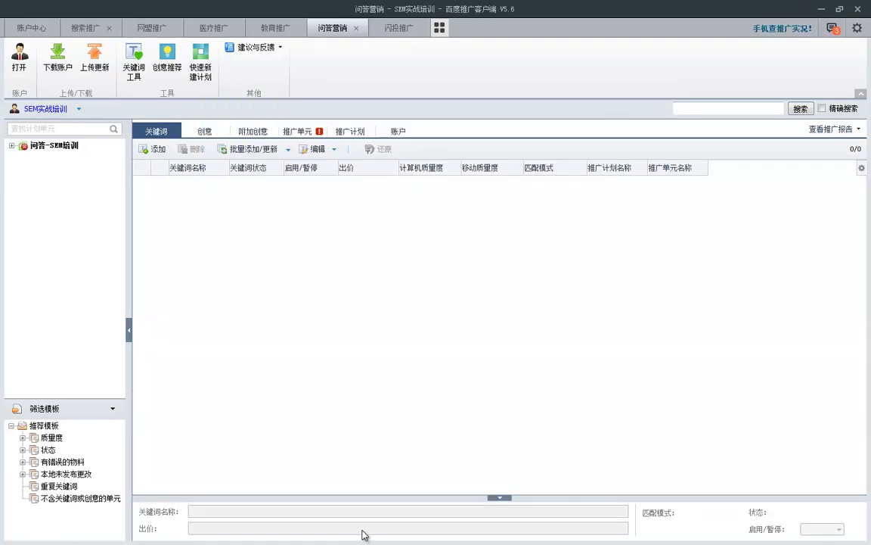
# Step: Switch to the PowerPoint presentation and go through slides 6 to 9
pyautogui.click(828, 10)
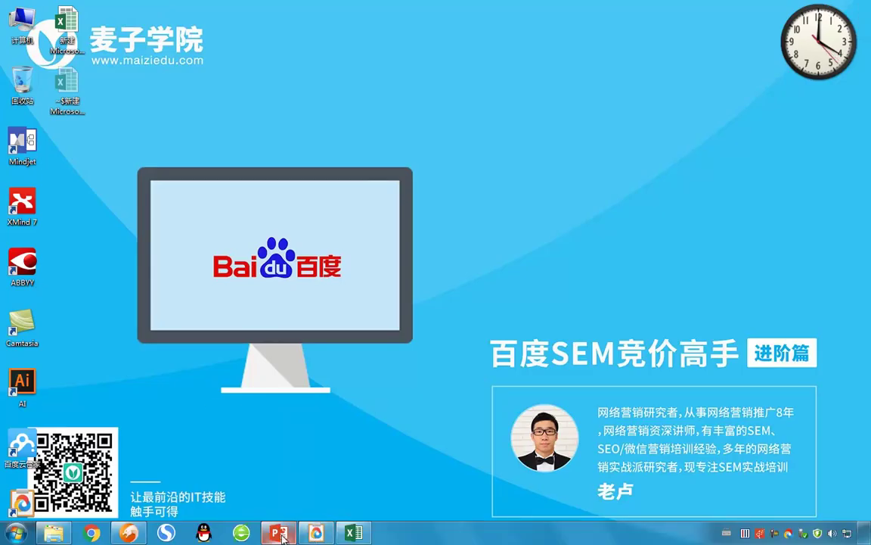
pyautogui.click(280, 533)
pyautogui.click(50, 305)
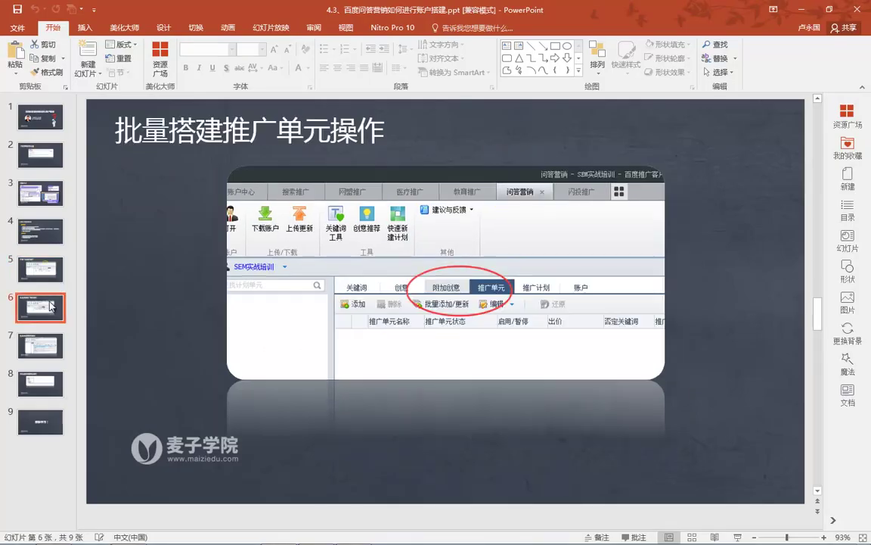
pyautogui.press('Down')
pyautogui.press('Down')
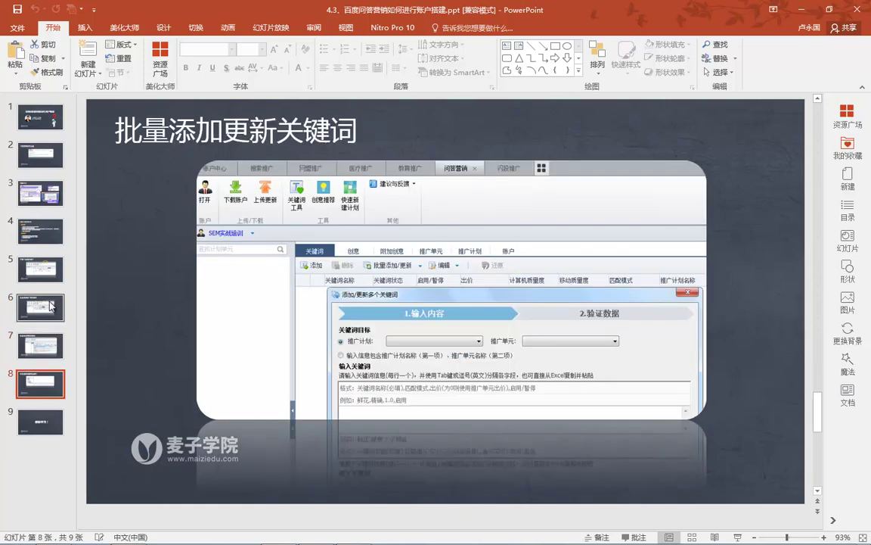
pyautogui.press('Down')
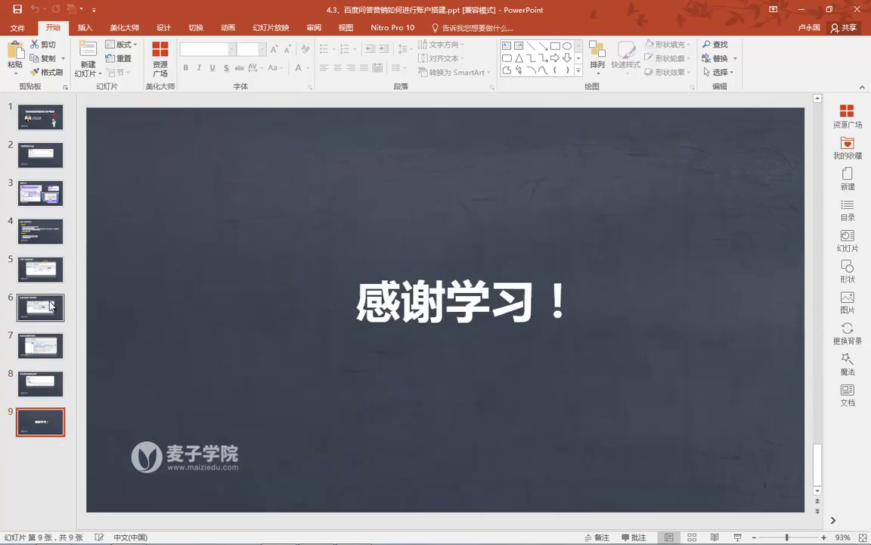
pyautogui.click(801, 9)
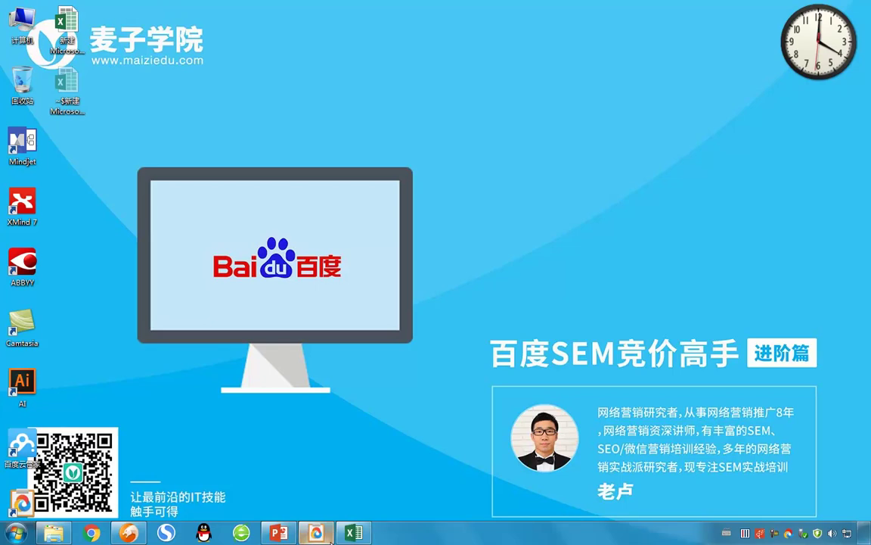
# Step: Switch to 百度推广客户端 and expand the 状态, 有错误的物料 and 本地未发布更改 groups of the filter templates to examine their options
pyautogui.click(308, 531)
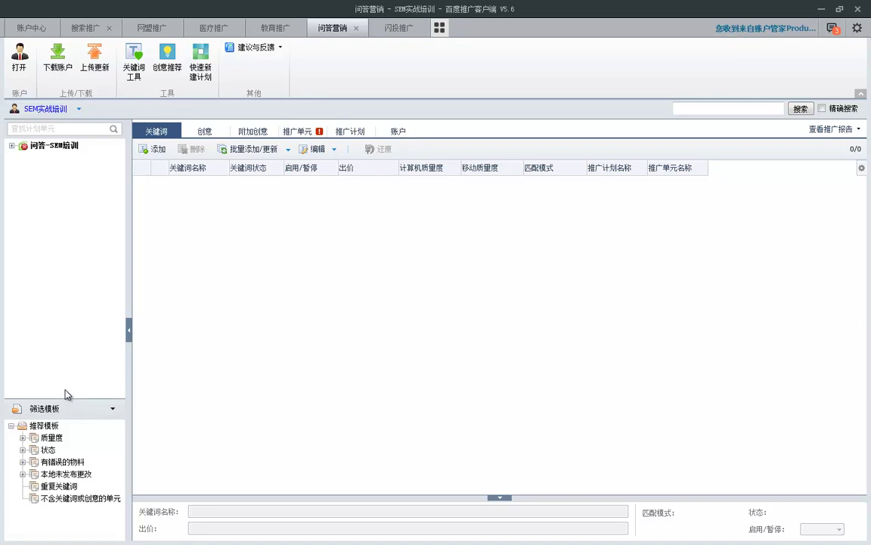
pyautogui.click(21, 450)
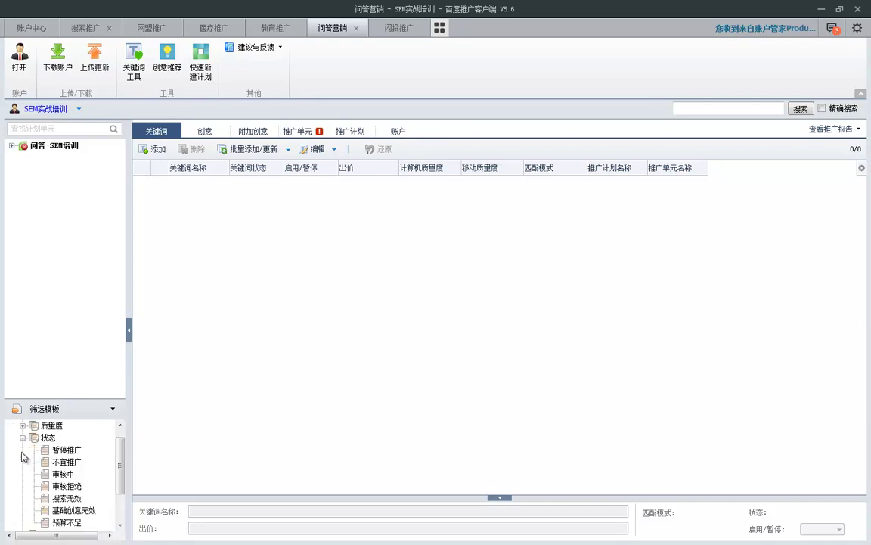
pyautogui.scroll(-1, 68, 452)
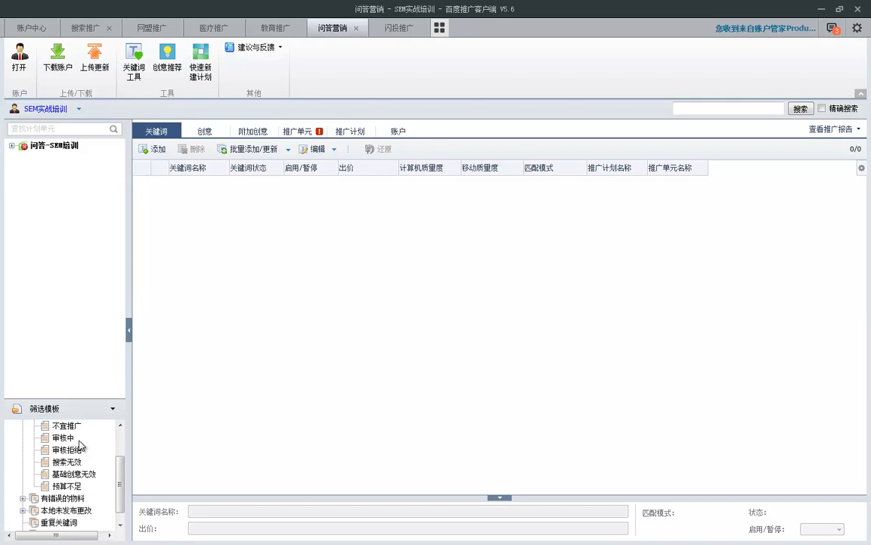
pyautogui.scroll(2, 97, 453)
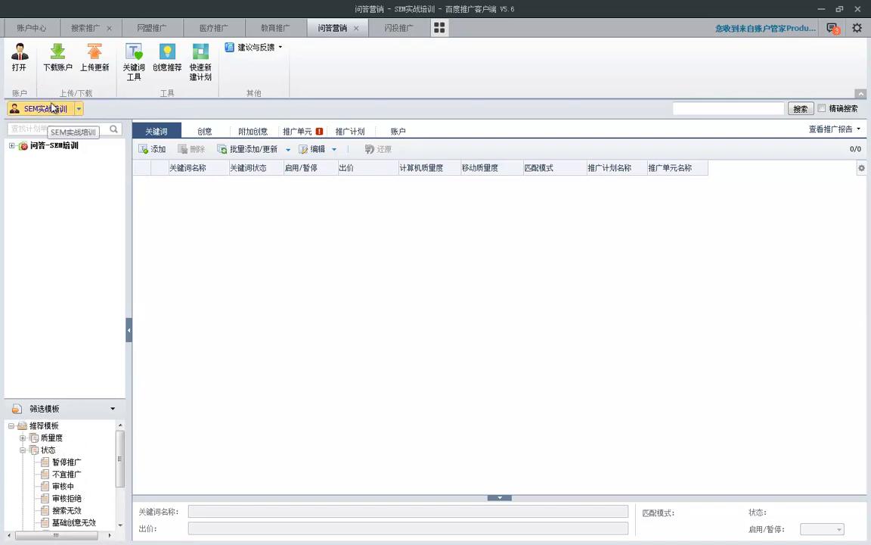
pyautogui.moveTo(56, 30)
pyautogui.mouseDown()
pyautogui.moveTo(45, 84)
pyautogui.moveTo(72, 31)
pyautogui.moveTo(36, 38)
pyautogui.mouseUp()
pyautogui.press('Escape')
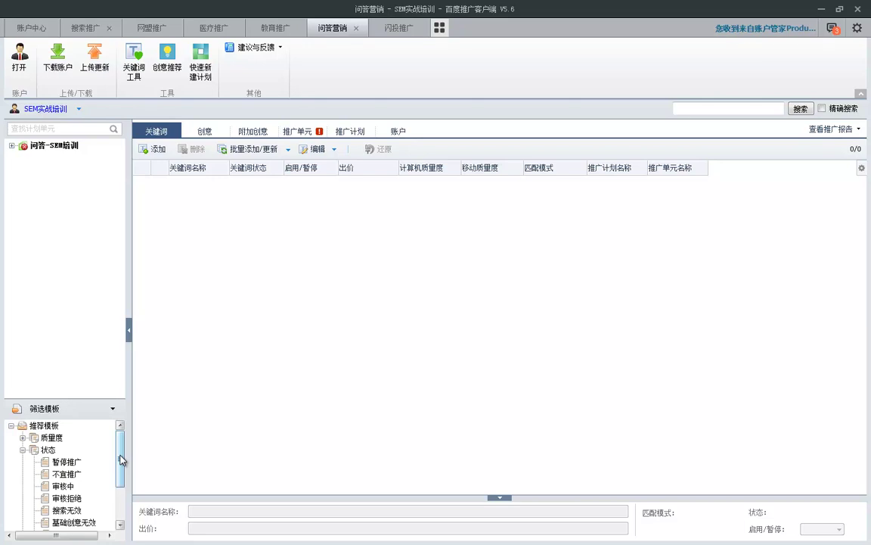
pyautogui.moveTo(121, 460); pyautogui.dragTo(124, 492)
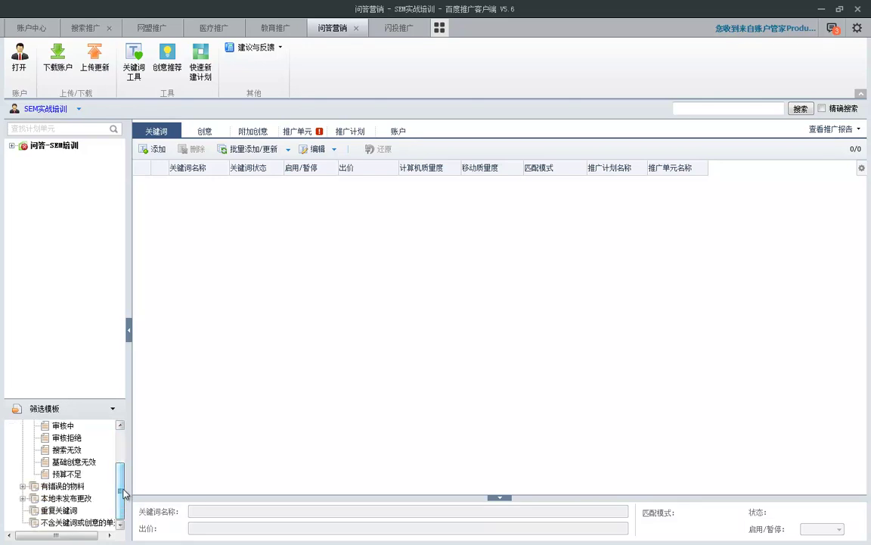
pyautogui.click(22, 487)
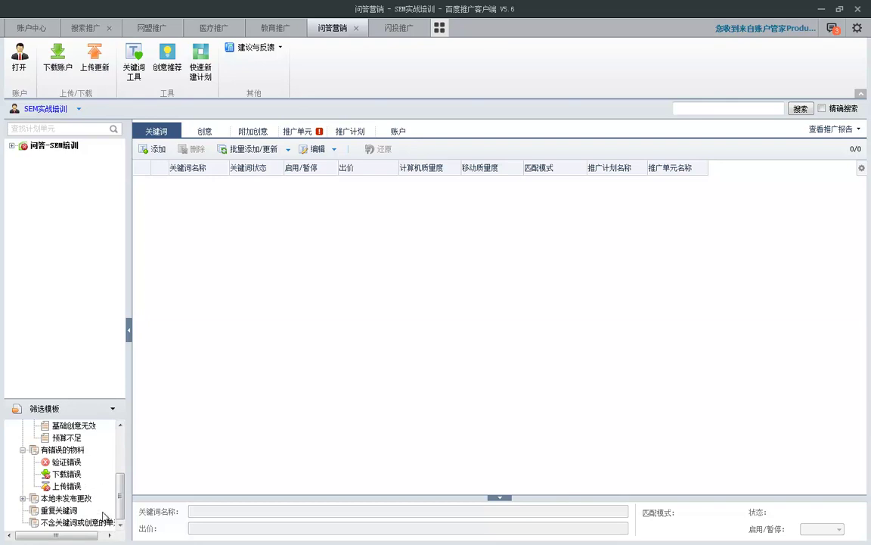
pyautogui.click(23, 498)
pyautogui.scroll(-1, 64, 505)
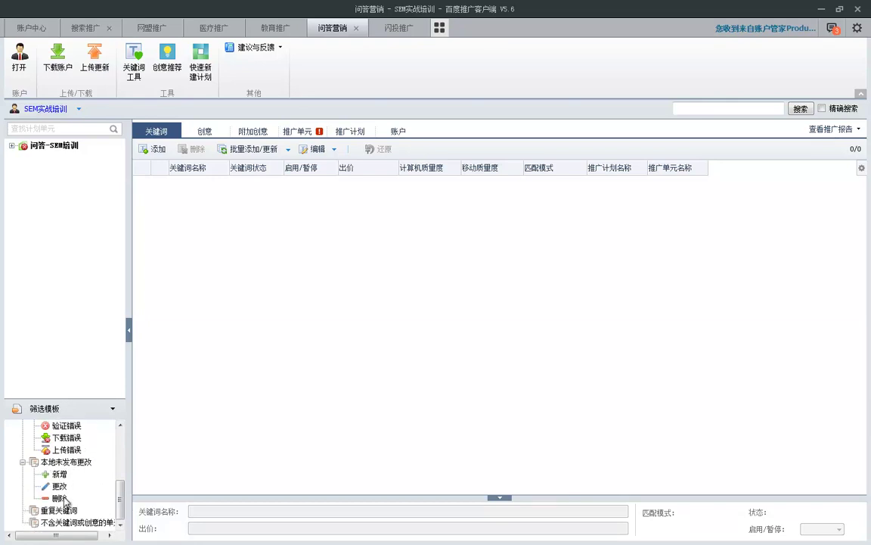
# Step: Filter the keywords by the unpublished local changes 更改 and 删除, and clear the filter
pyautogui.click(59, 473)
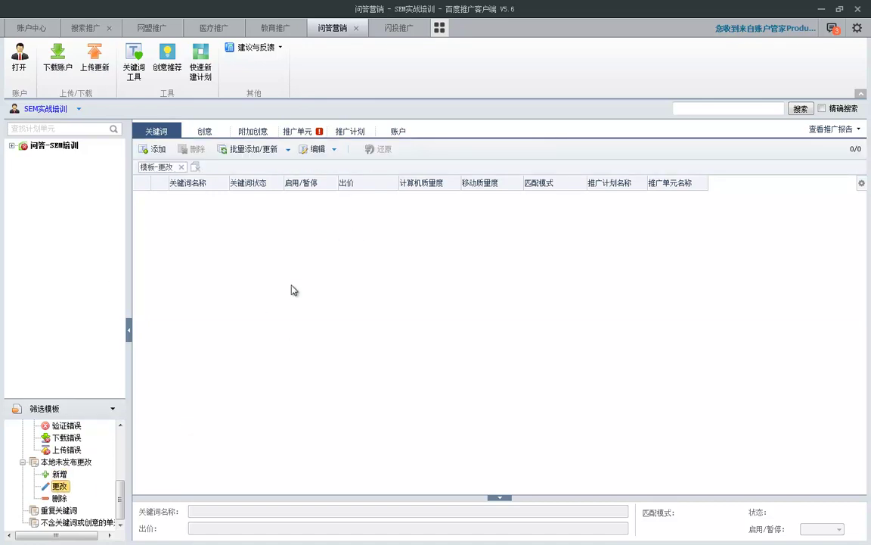
pyautogui.click(58, 498)
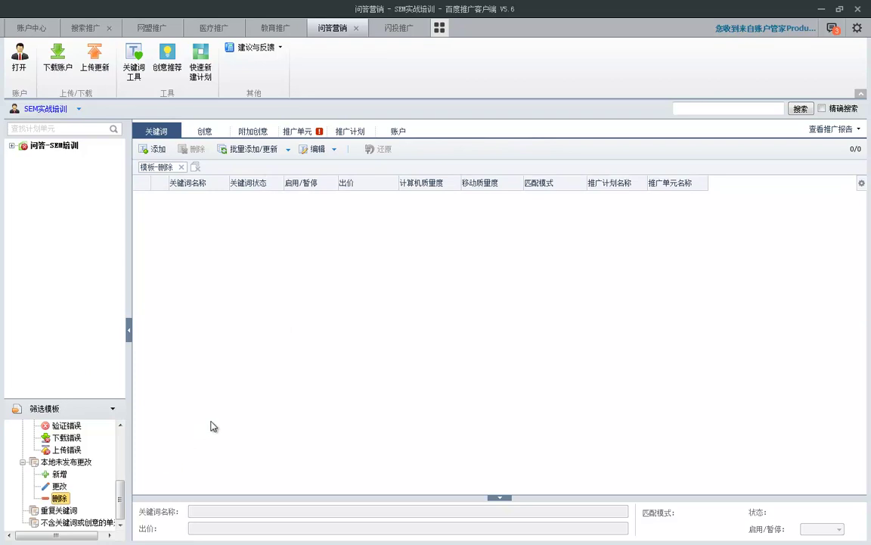
pyautogui.click(182, 167)
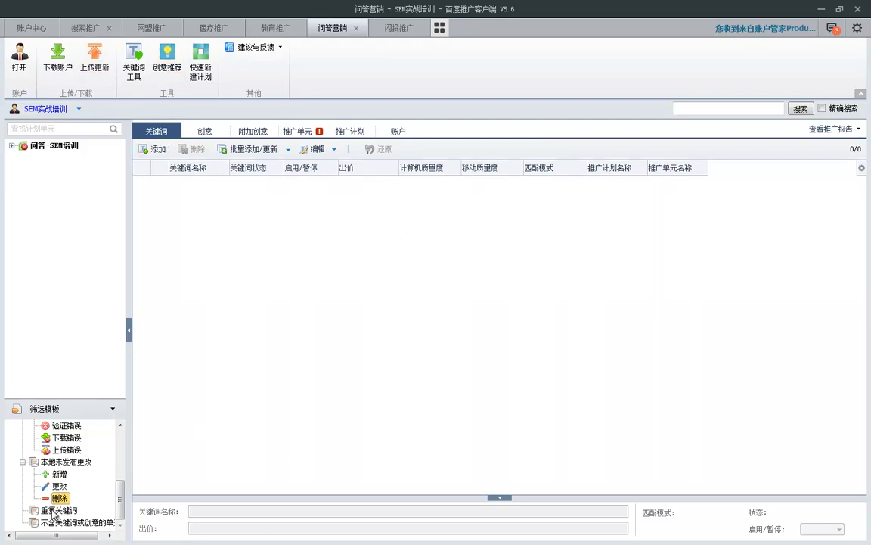
# Step: Apply the 重复关键词 and 不含关键词或创意的单元 filter templates one after the other, clearing each filter after viewing it
pyautogui.click(56, 510)
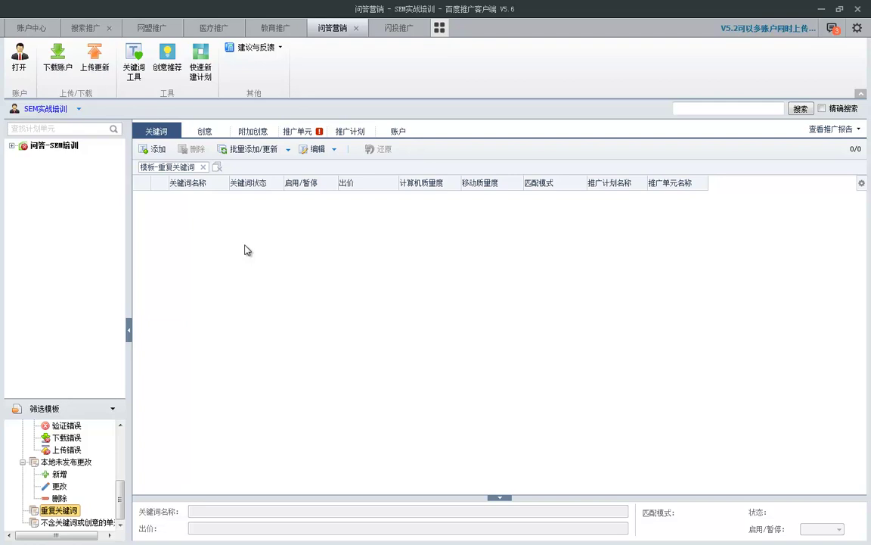
pyautogui.click(202, 167)
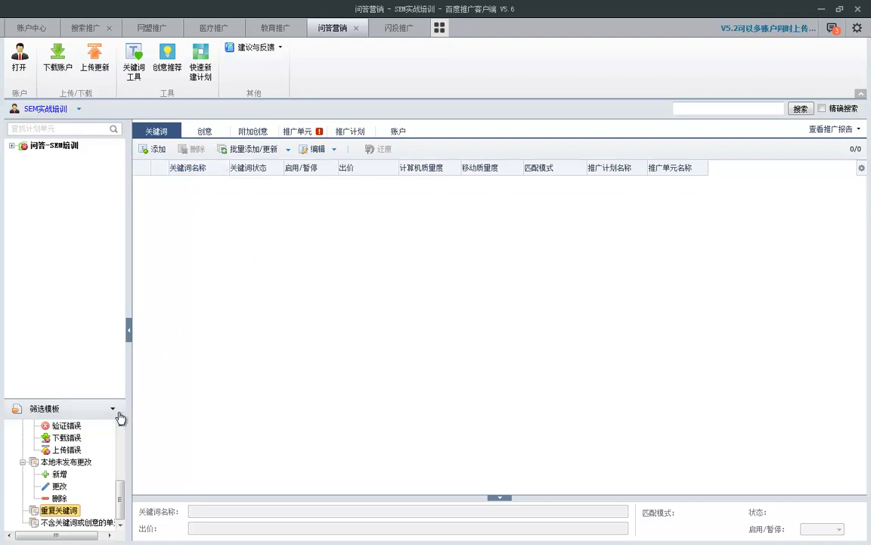
pyautogui.click(75, 522)
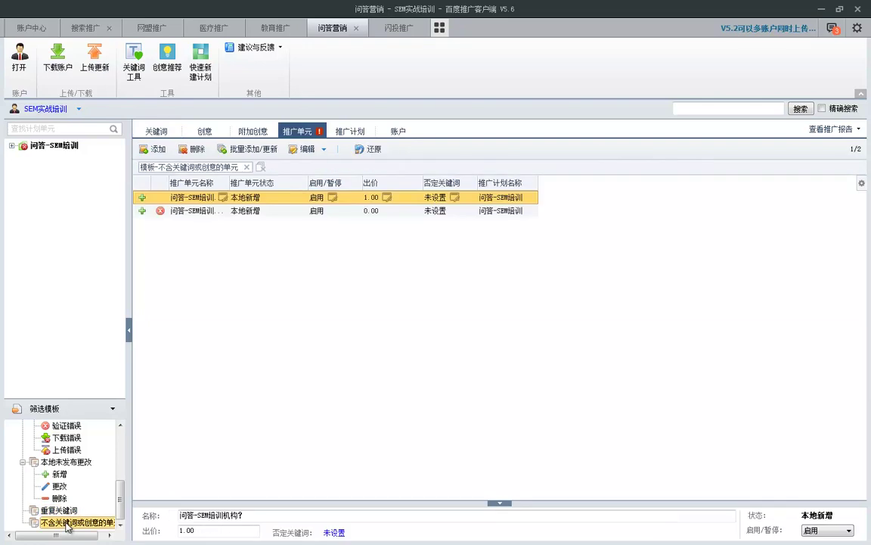
pyautogui.click(250, 166)
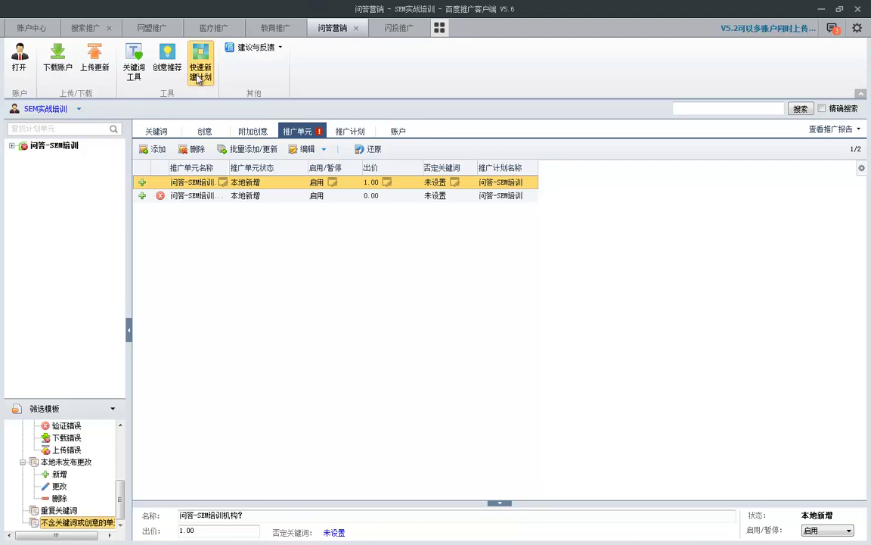
# Step: Search the 关键词工具 for keywords related to SEM, and close the tool and 百度推广客户端 without adding any
pyautogui.click(155, 131)
pyautogui.click(155, 149)
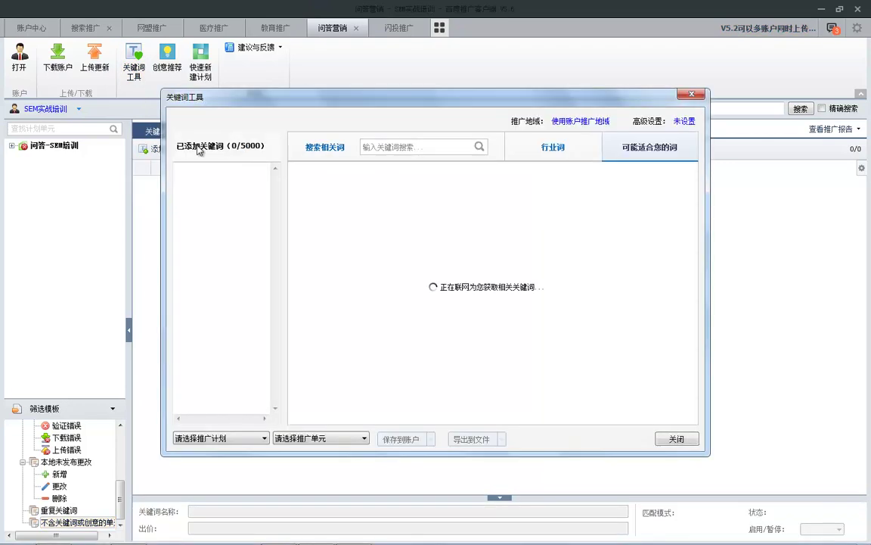
pyautogui.click(388, 148)
pyautogui.write('SEM')
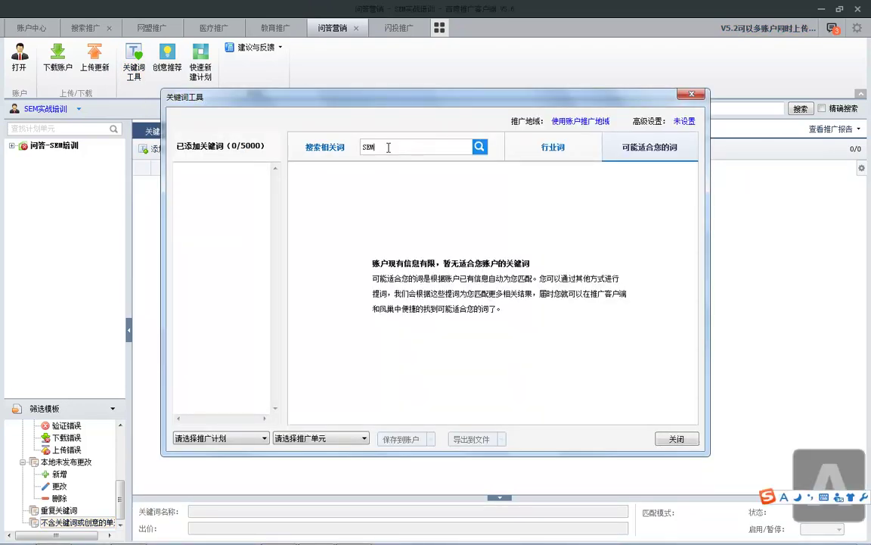
pyautogui.press('Return')
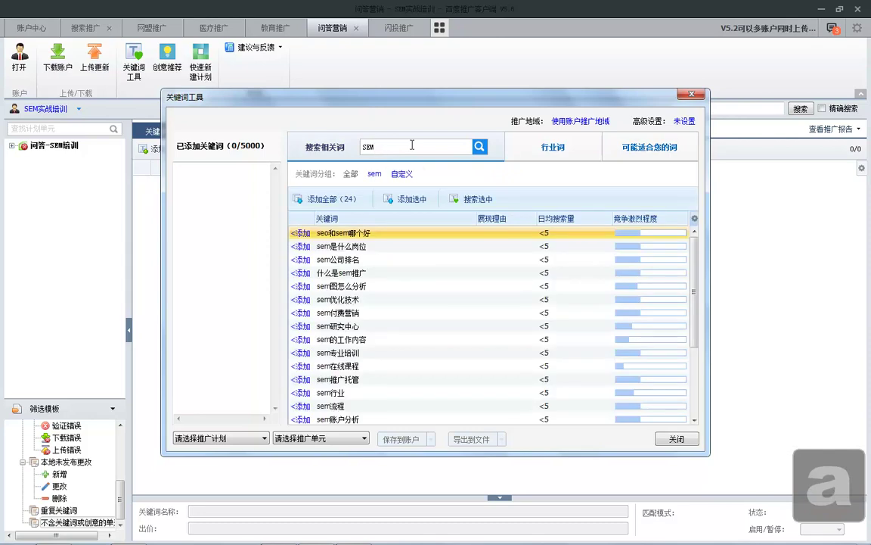
pyautogui.moveTo(382, 130)
pyautogui.mouseDown()
pyautogui.moveTo(361, 155)
pyautogui.moveTo(378, 127)
pyautogui.mouseUp()
pyautogui.press('Escape')
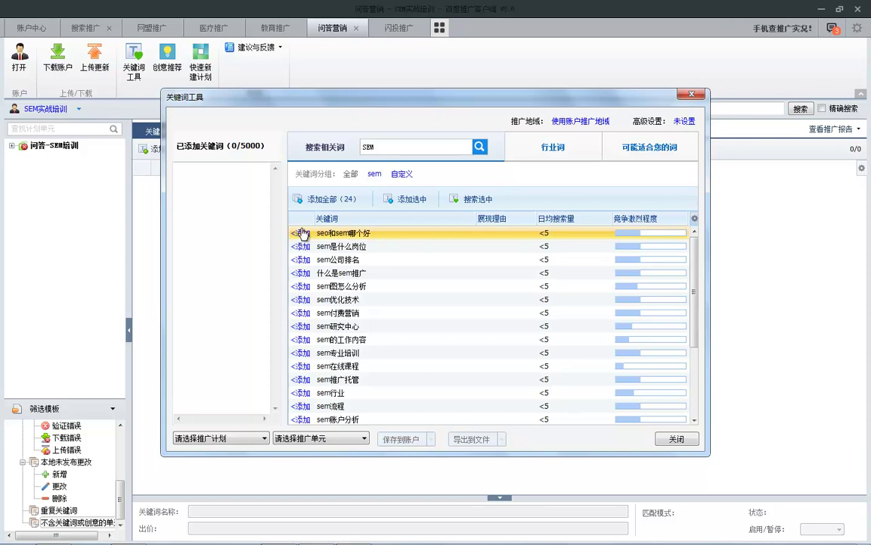
pyautogui.click(687, 93)
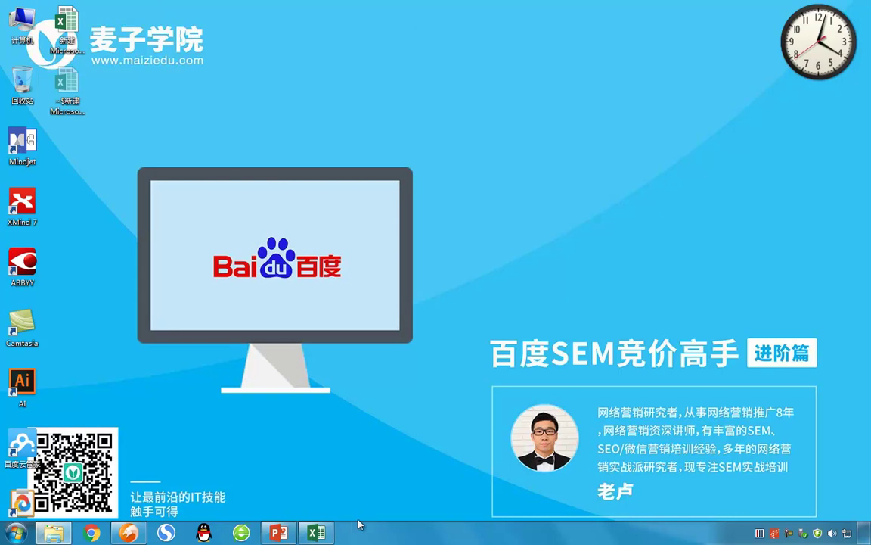
# Step: Close the Excel workbook without saving its changes and answer the clipboard prompt
pyautogui.moveTo(314, 536)
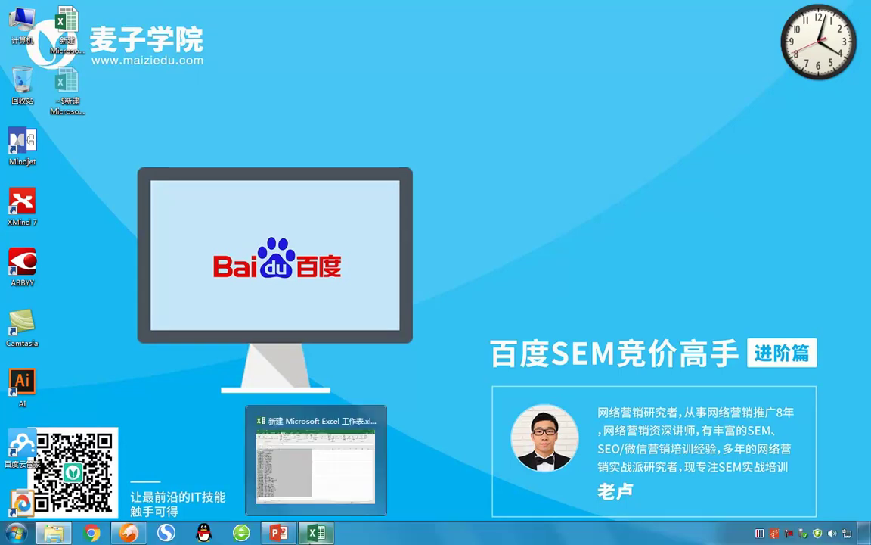
pyautogui.rightClick(315, 535)
pyautogui.click(280, 500)
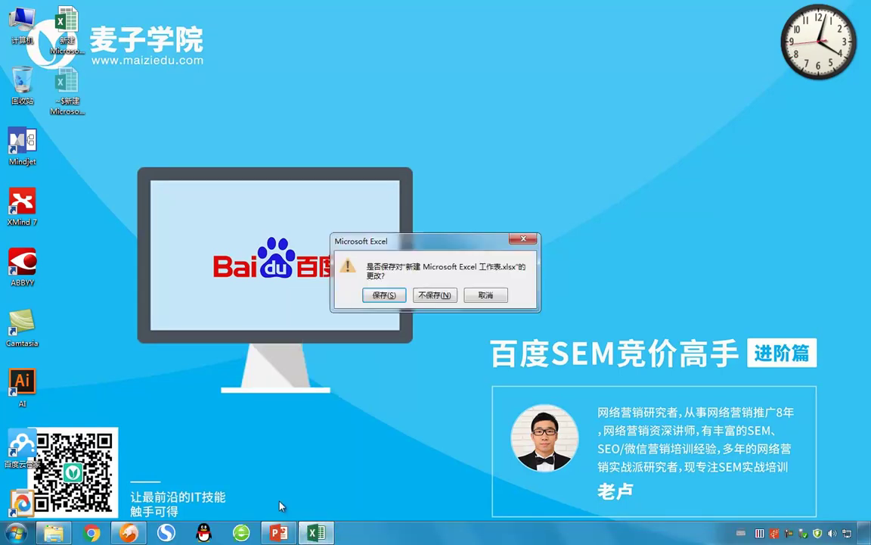
pyautogui.click(445, 295)
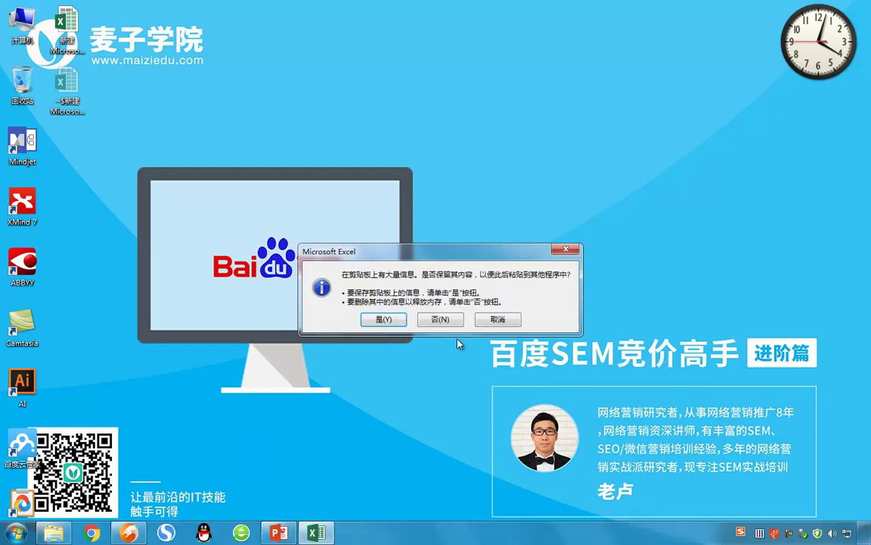
pyautogui.click(350, 331)
# Step: Switch to PowerPoint and start the slide show from the closing slide 9
pyautogui.click(279, 532)
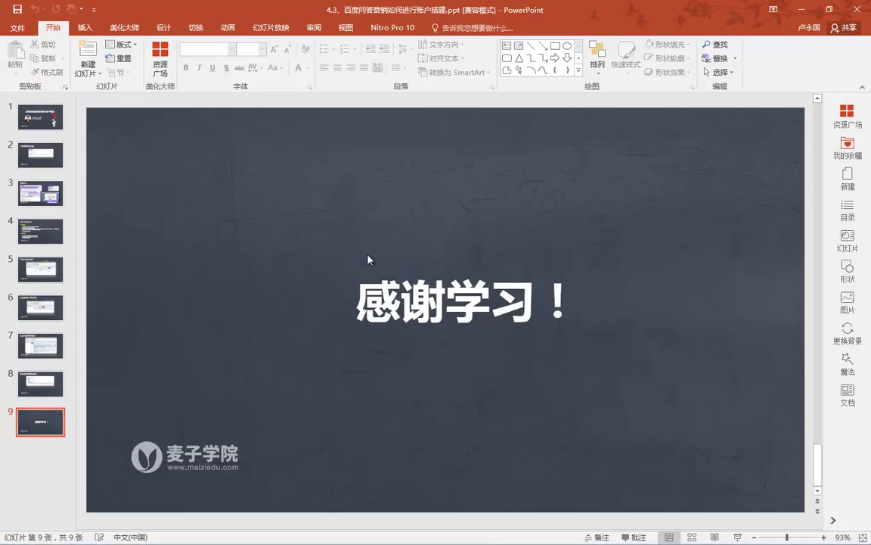
pyautogui.hotkey('shift', 'F5')
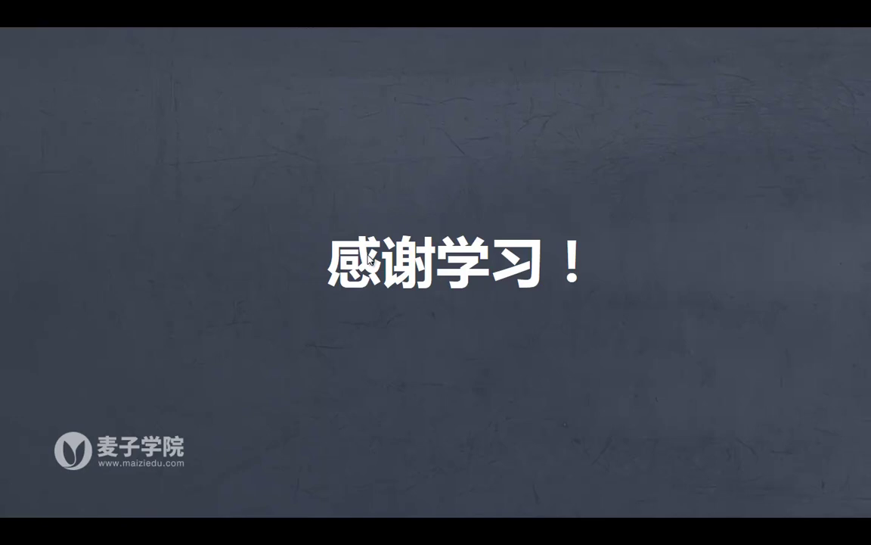